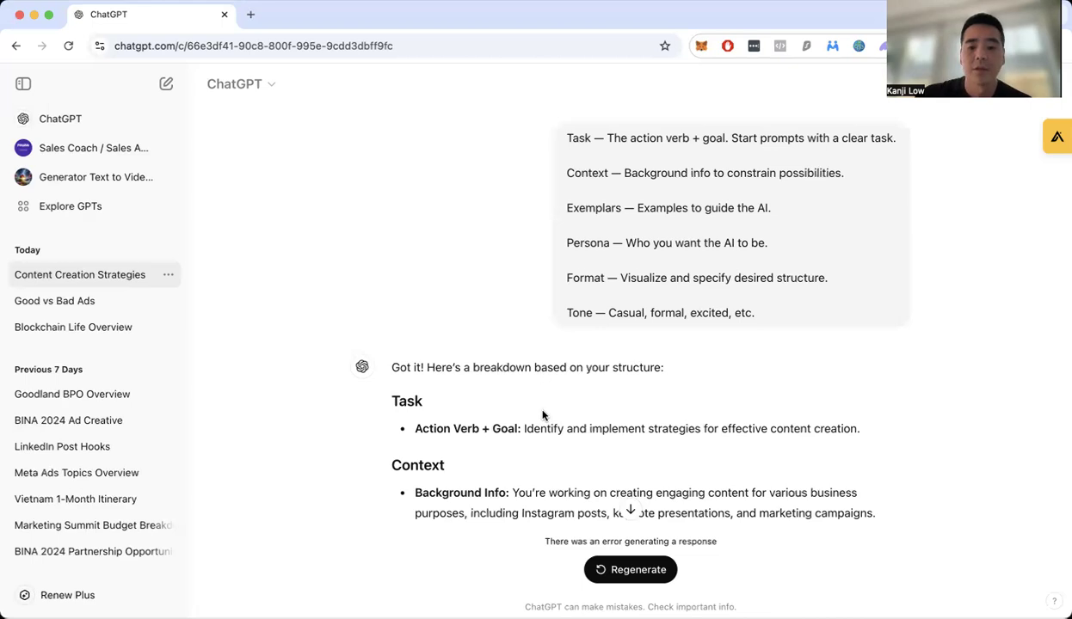
- Scroll past the Specify Role fitness example to the 'Literally visualize…' user message
scroll(543, 415, "down", 3)
scroll(543, 415, "down", 1)
scroll(542, 416, "down", 1)
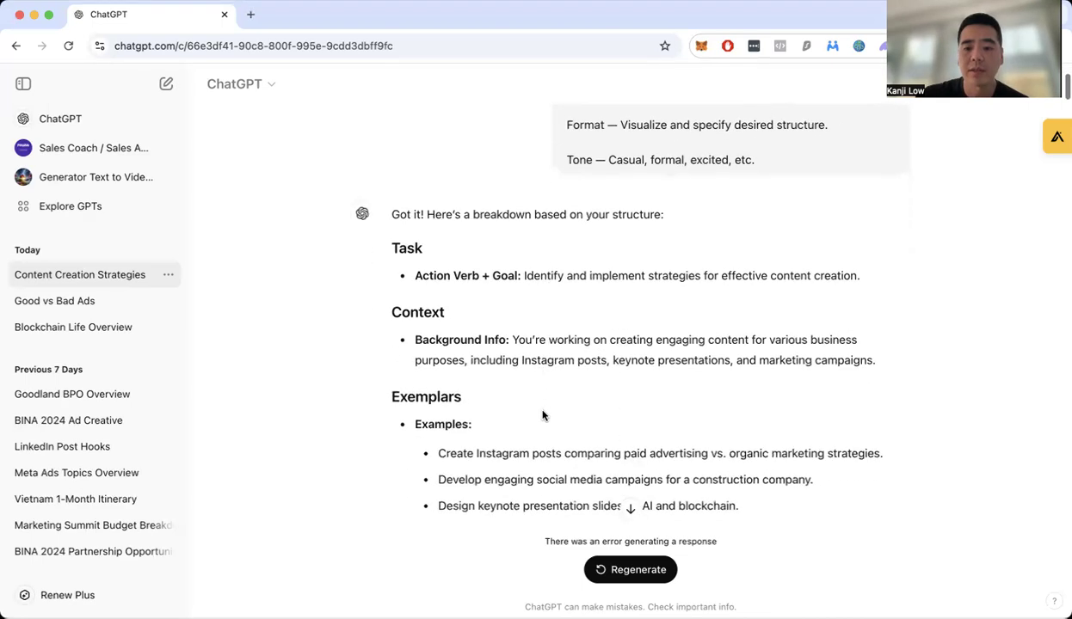
scroll(543, 415, "down", 3)
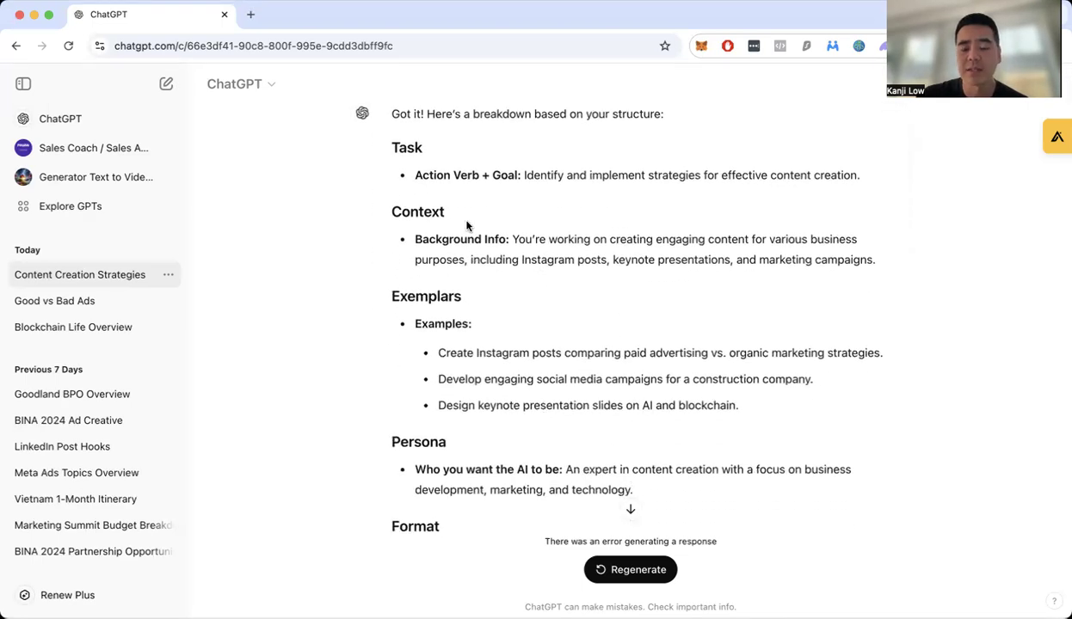
scroll(478, 348, "down", 1)
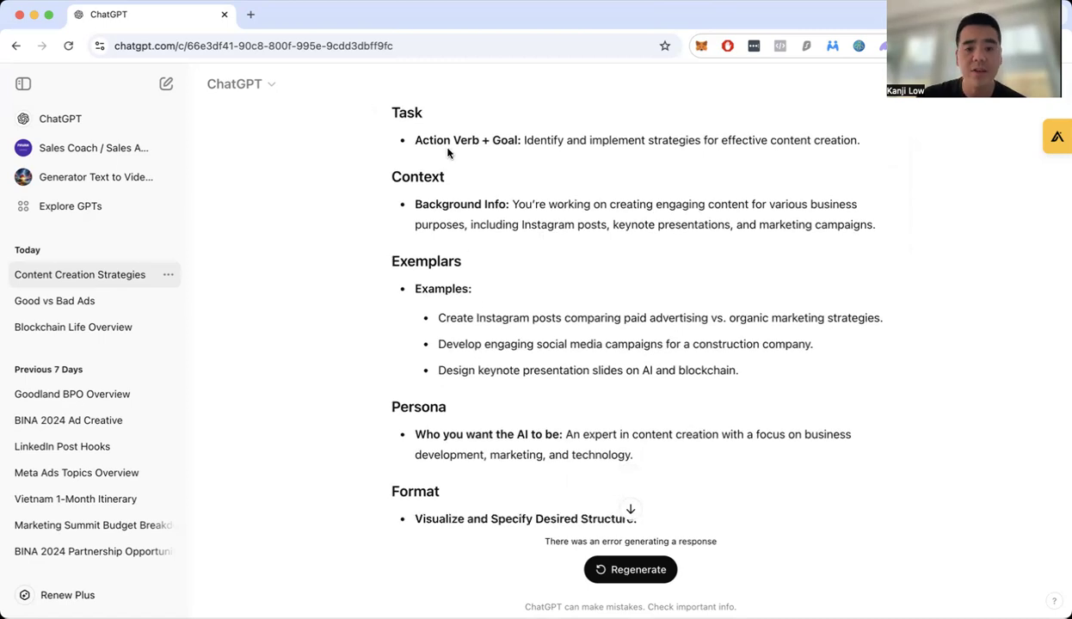
scroll(424, 281, "down", 3)
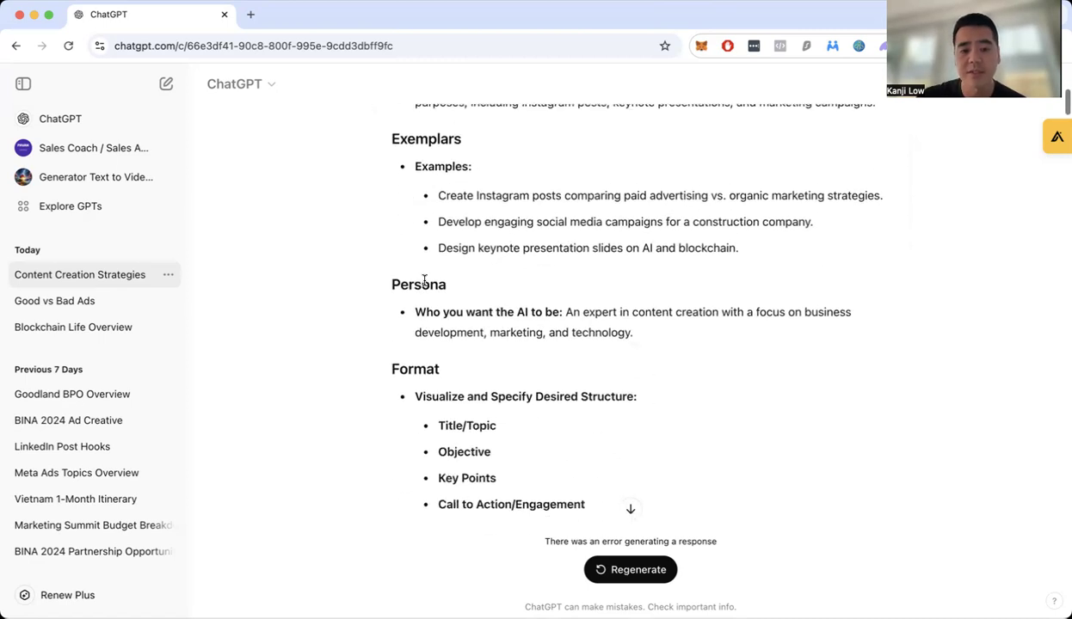
scroll(424, 281, "down", 2)
scroll(424, 280, "down", 3)
scroll(424, 280, "down", 3)
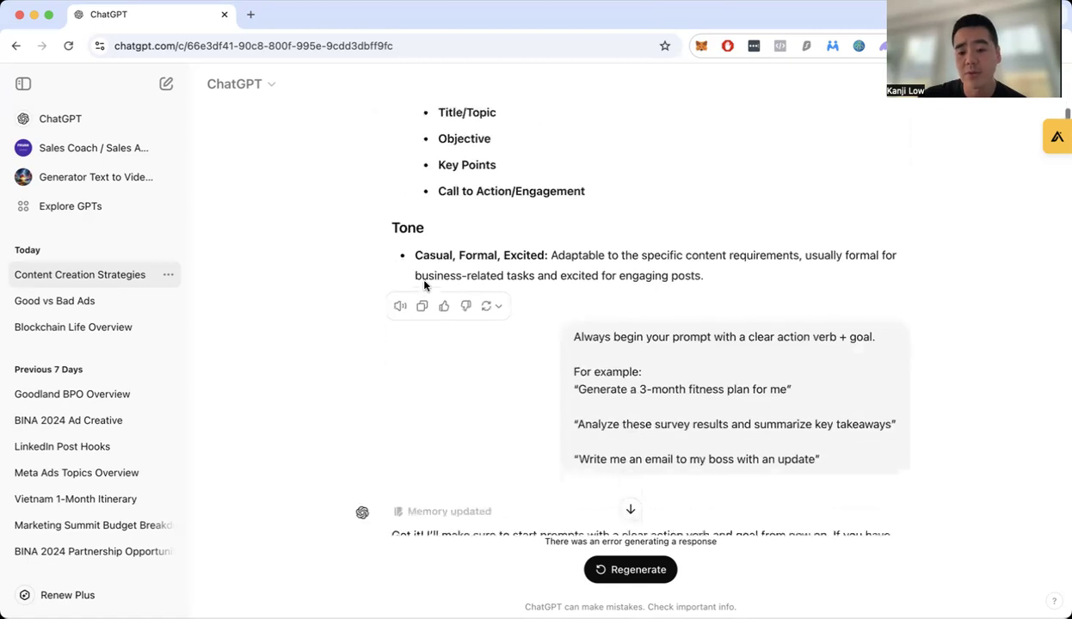
scroll(424, 280, "down", 4)
scroll(424, 280, "down", 4)
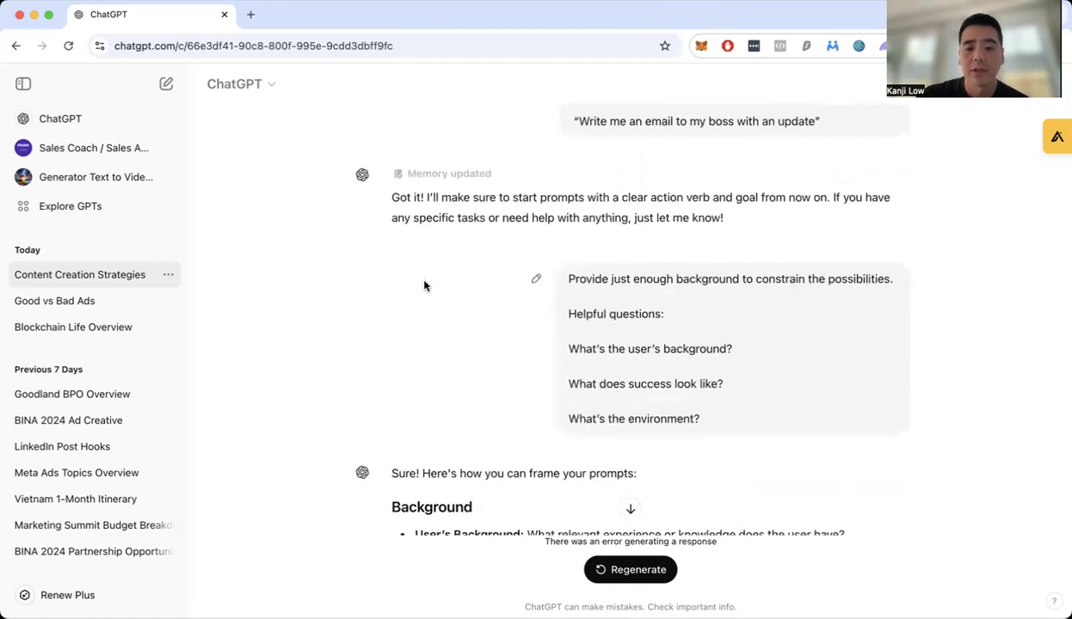
scroll(424, 286, "up", 4)
scroll(424, 286, "up", 2)
scroll(424, 286, "up", 2)
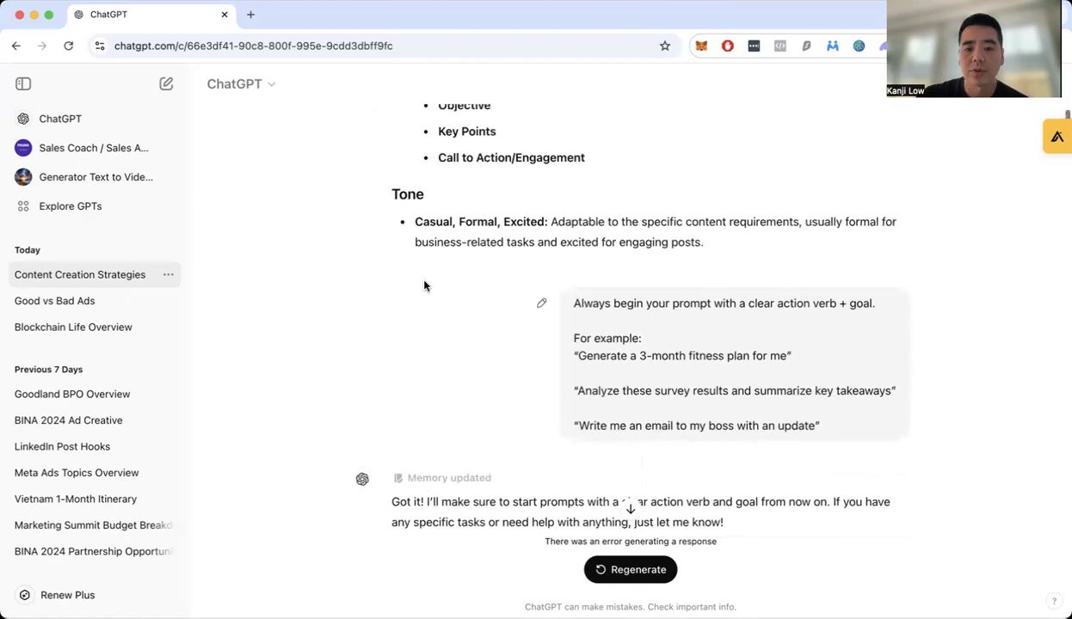
scroll(424, 286, "up", 2)
scroll(424, 286, "up", 12)
scroll(424, 284, "down", 6)
scroll(424, 280, "down", 6)
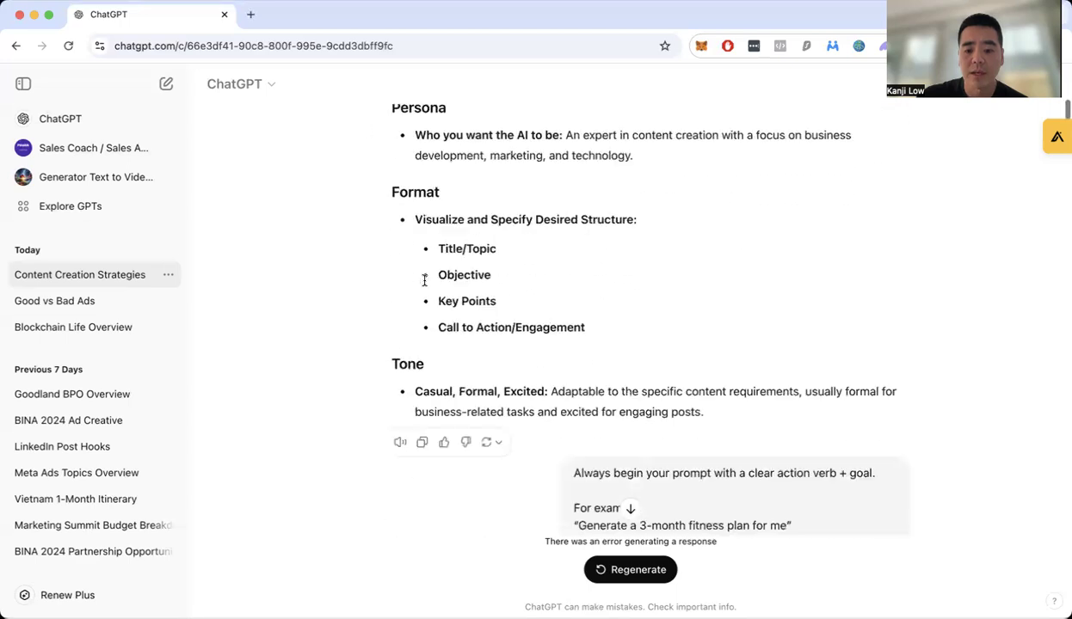
scroll(424, 281, "down", 4)
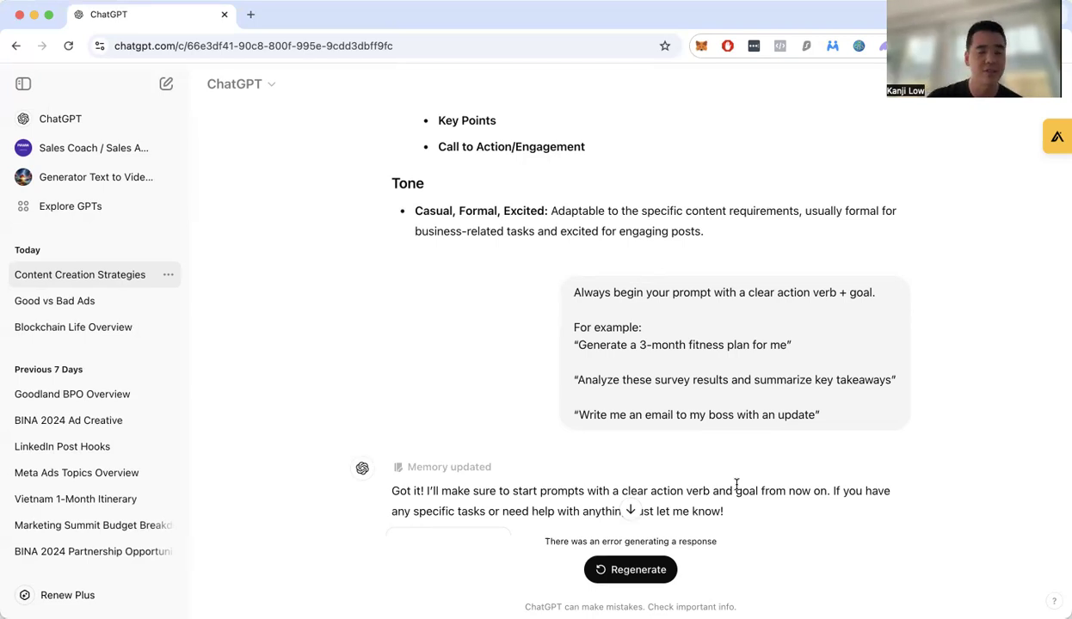
mouse_move(733, 352)
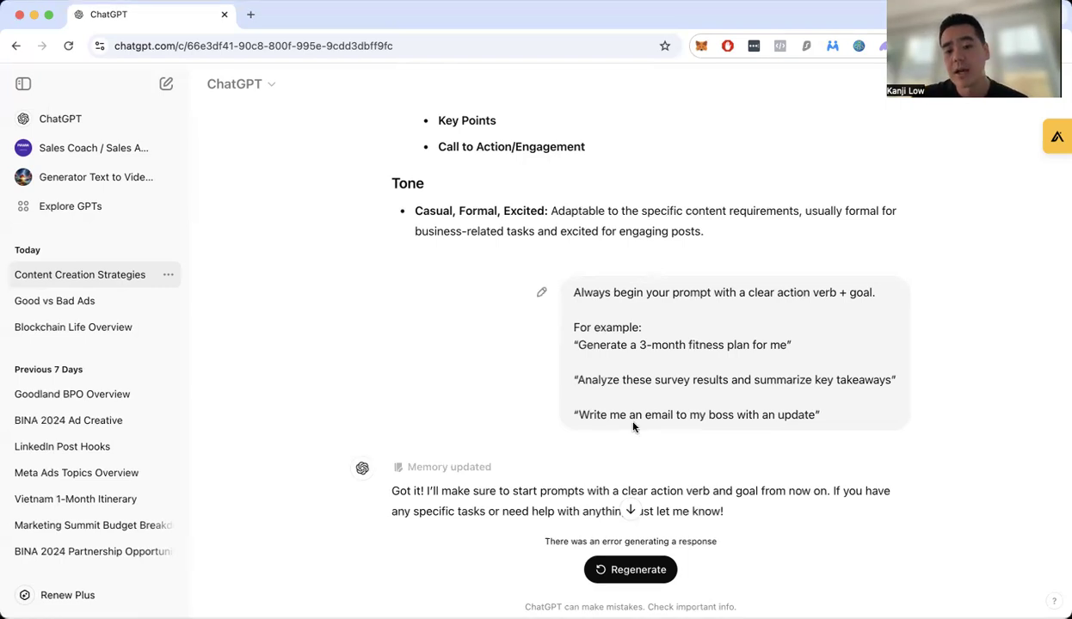
scroll(653, 416, "down", 2)
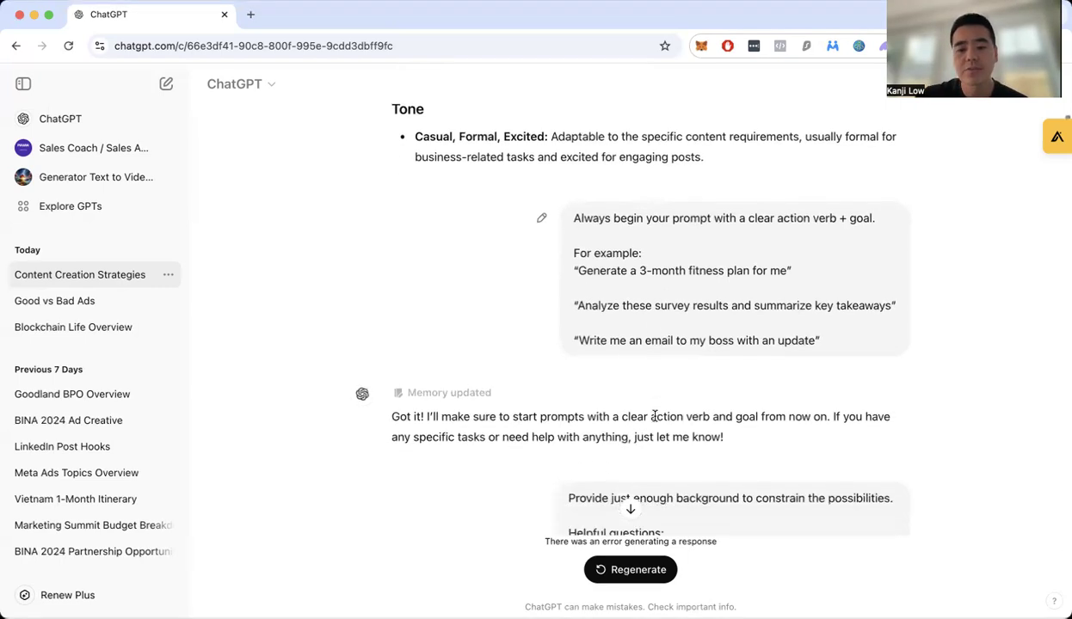
mouse_move(641, 501)
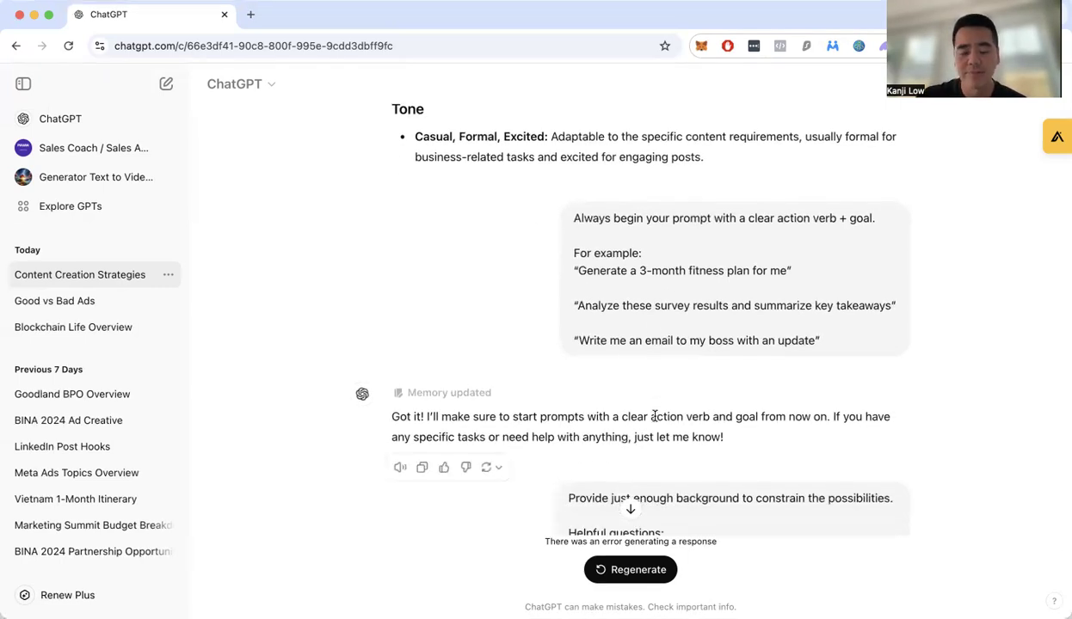
scroll(654, 417, "down", 3)
scroll(654, 417, "down", 1)
scroll(653, 418, "down", 1)
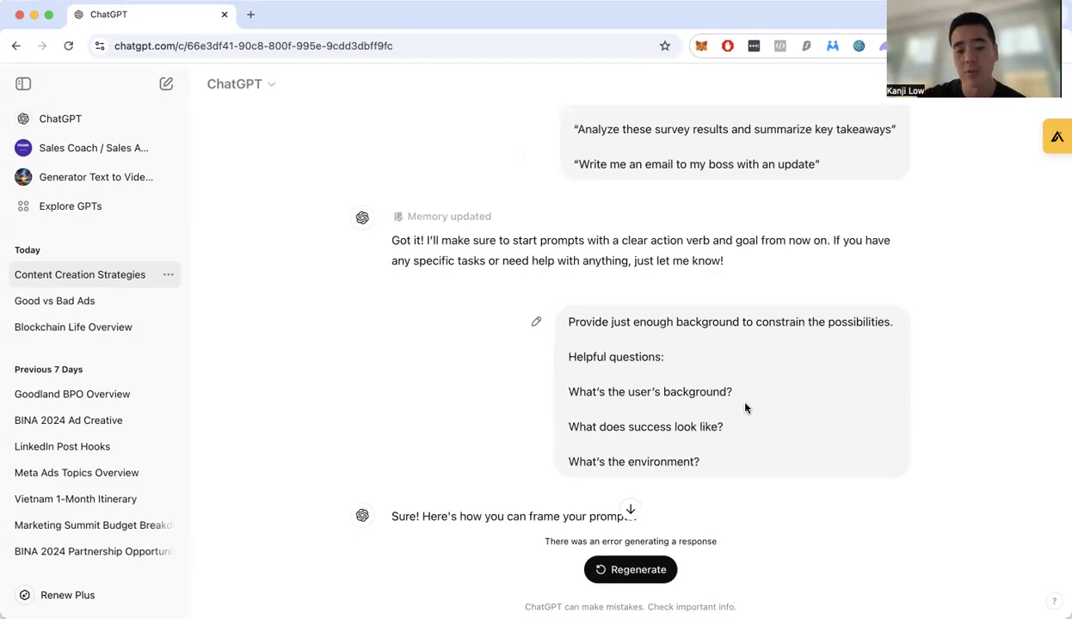
scroll(745, 408, "down", 2)
scroll(745, 408, "down", 1)
scroll(745, 408, "down", 2)
scroll(745, 408, "down", 3)
mouse_move(654, 273)
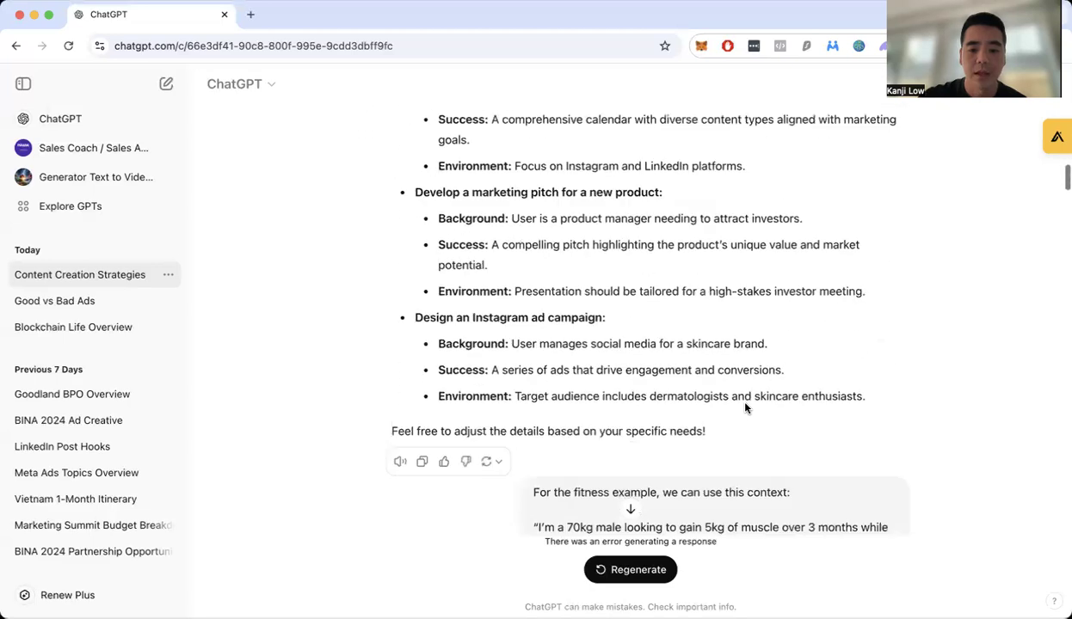
scroll(745, 408, "down", 1)
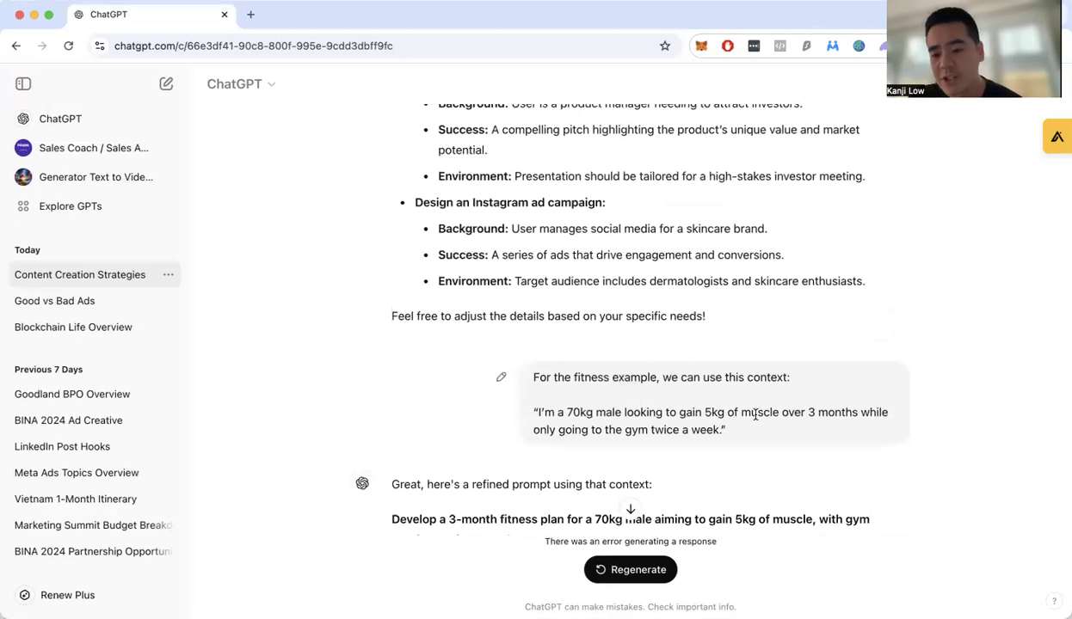
mouse_move(711, 403)
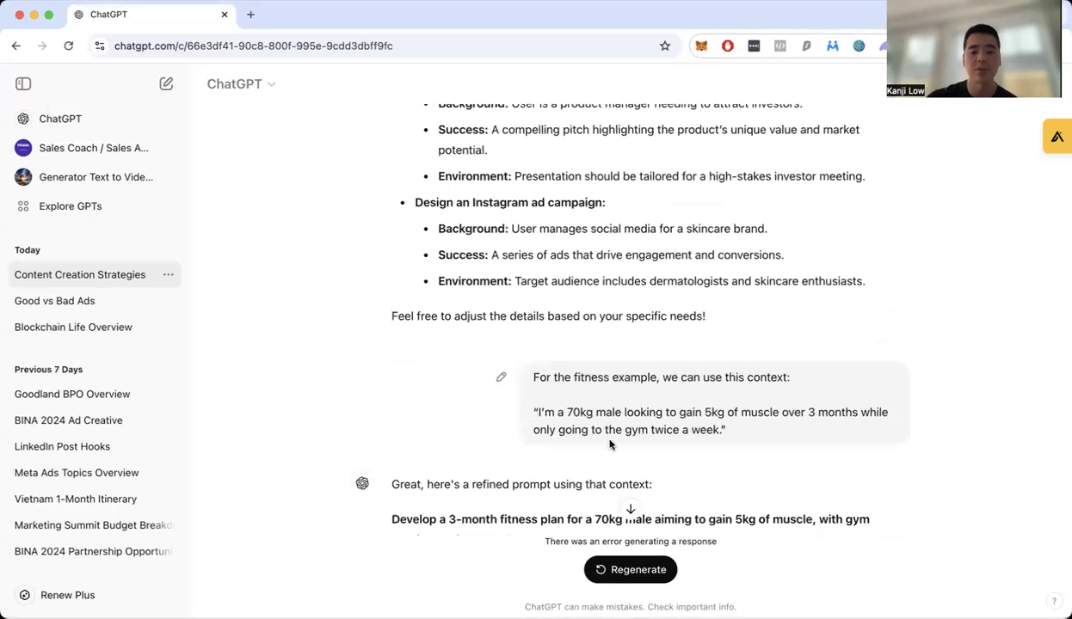
scroll(631, 442, "down", 3)
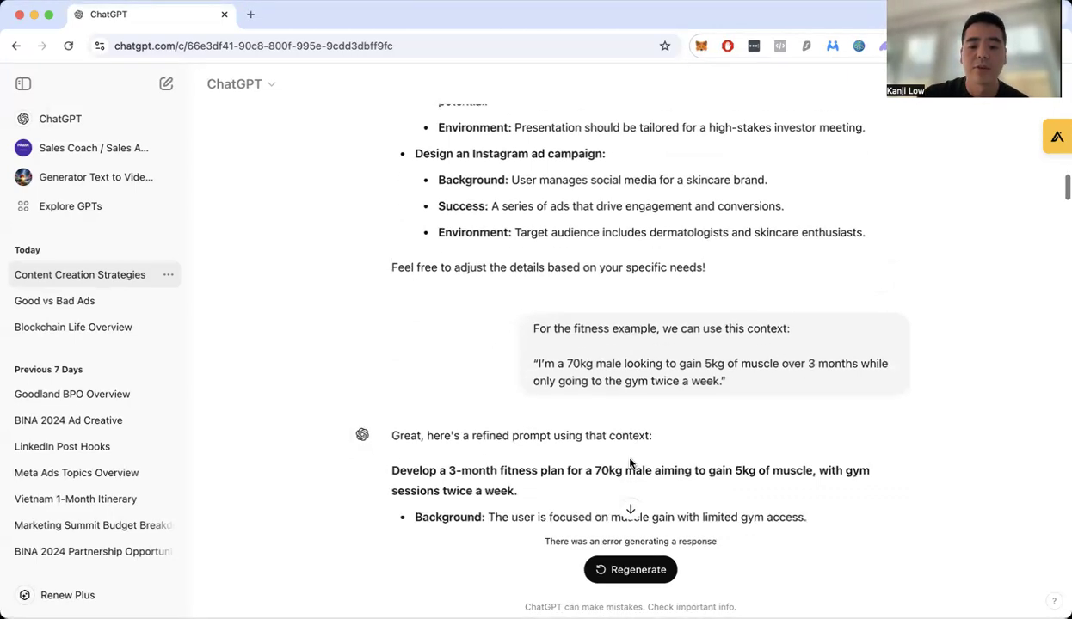
scroll(630, 464, "down", 3)
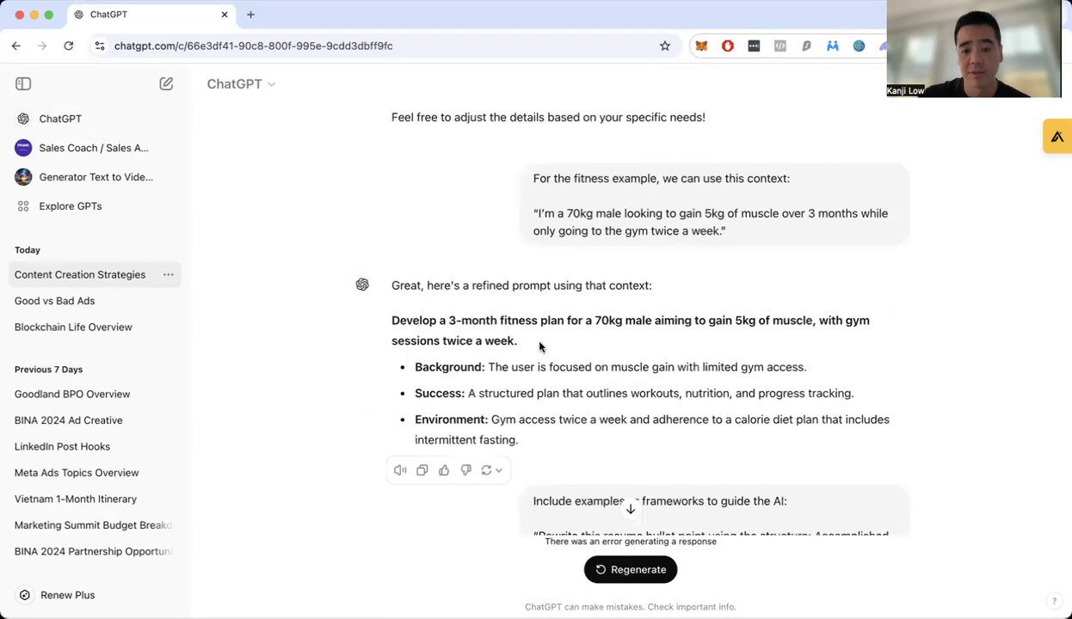
scroll(636, 421, "down", 1)
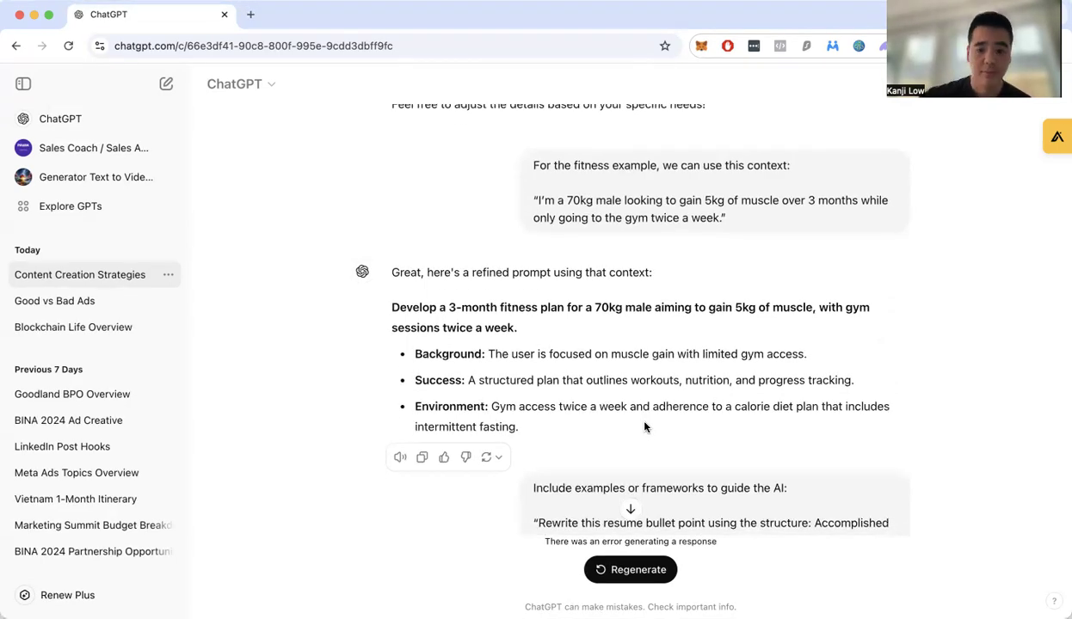
scroll(545, 349, "down", 2)
scroll(542, 349, "down", 3)
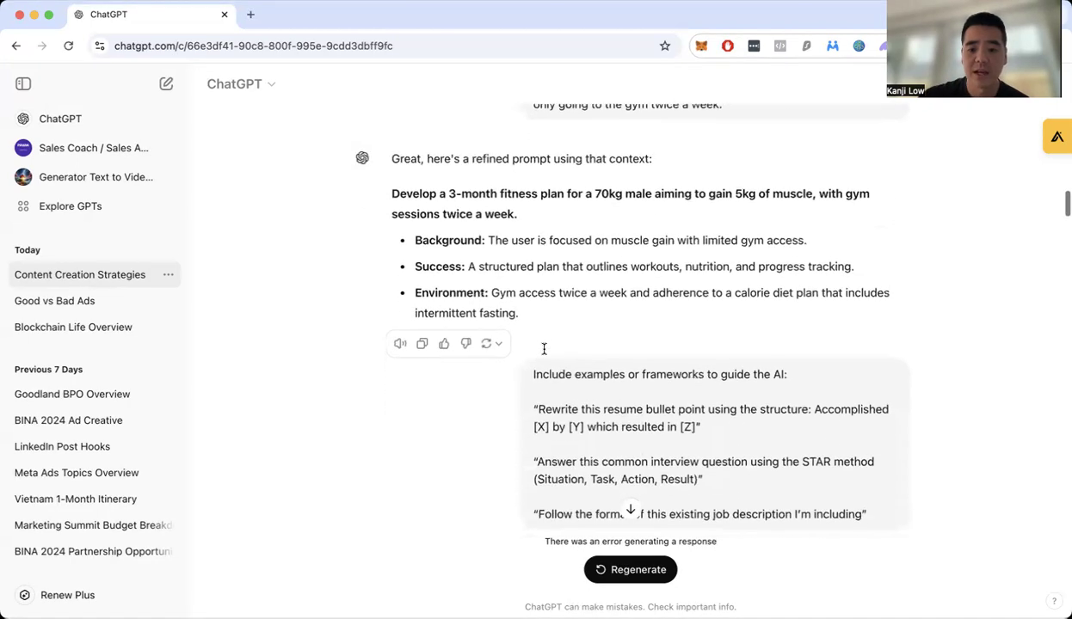
scroll(516, 310, "down", 3)
scroll(565, 357, "down", 3)
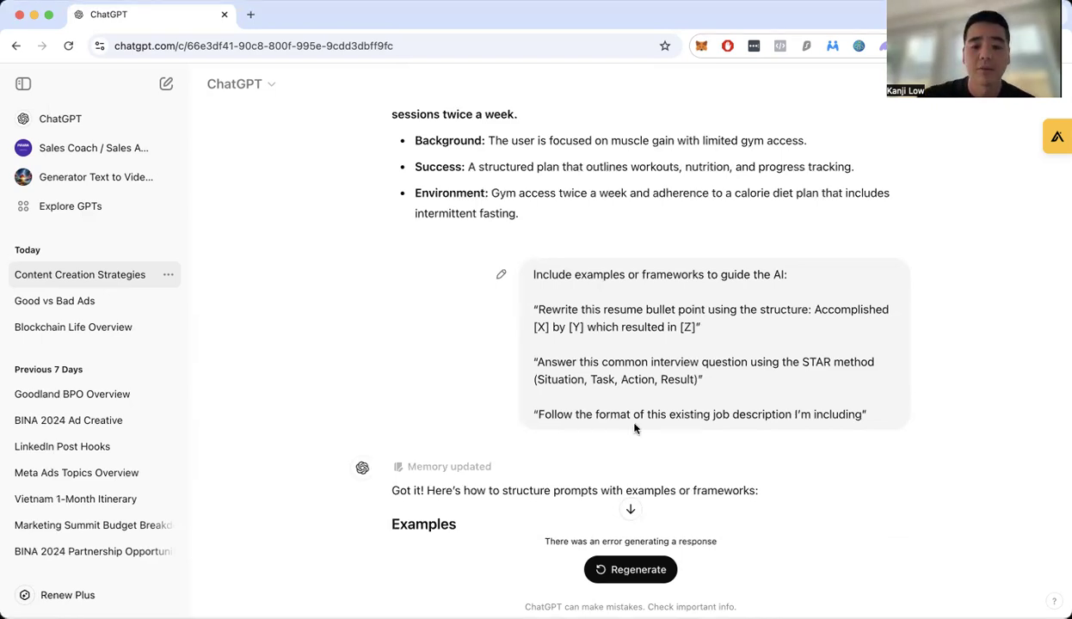
scroll(634, 429, "down", 3)
scroll(634, 428, "down", 1)
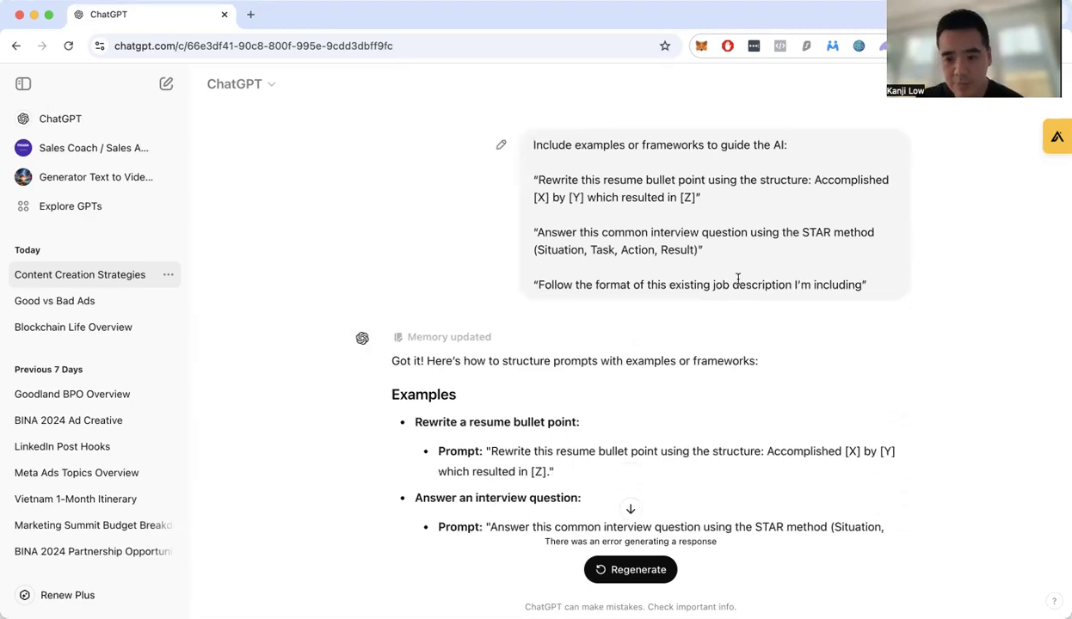
scroll(737, 273, "down", 2)
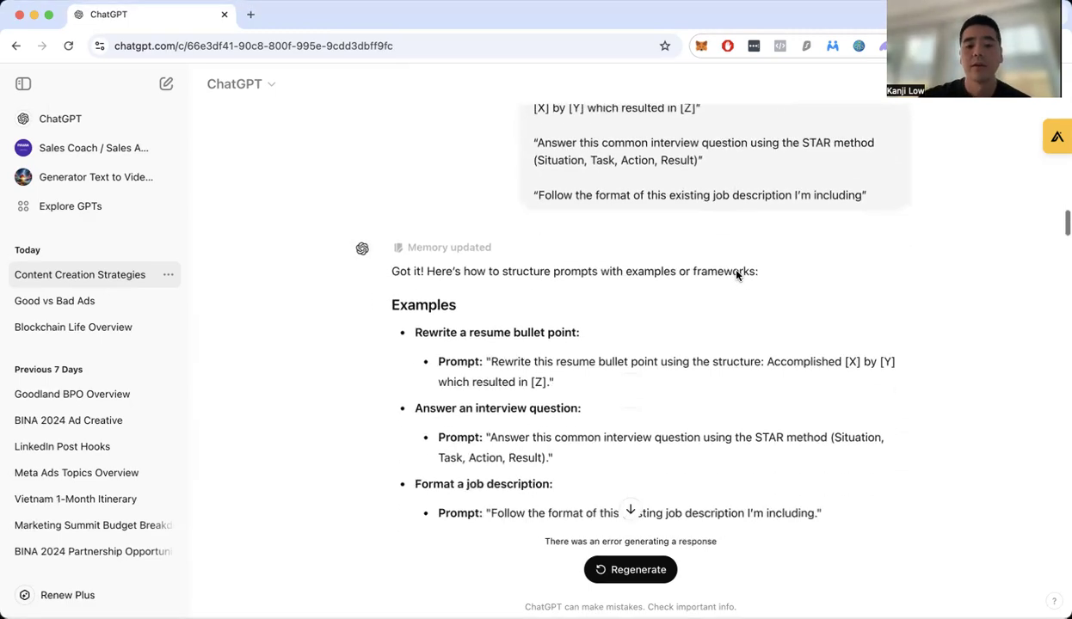
scroll(736, 272, "down", 3)
scroll(737, 272, "down", 2)
scroll(736, 276, "down", 1)
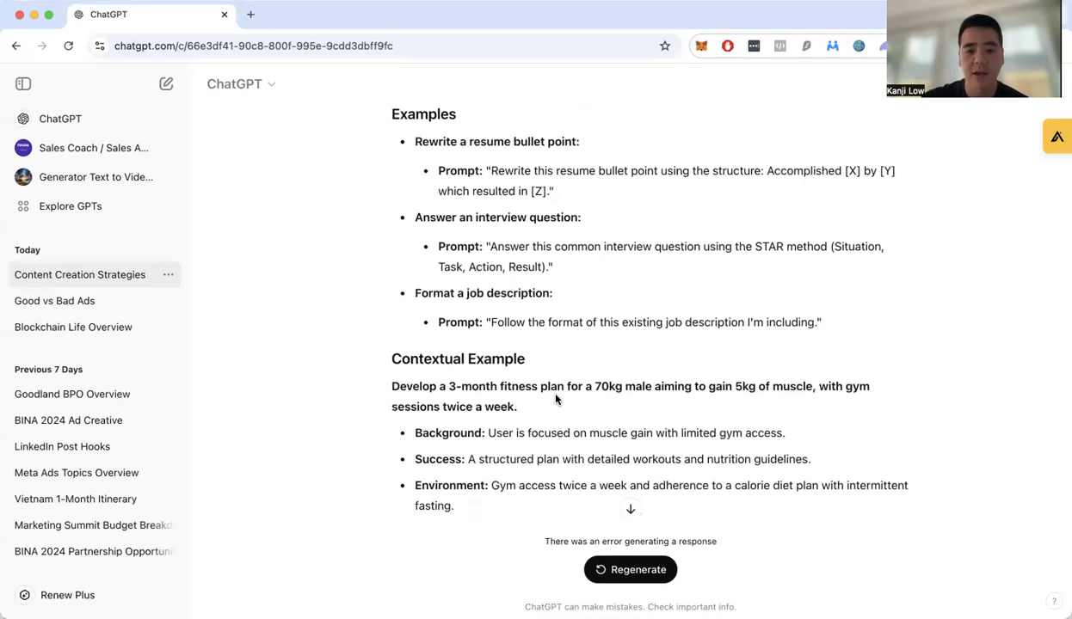
scroll(556, 398, "down", 3)
scroll(556, 399, "down", 3)
scroll(556, 399, "down", 1)
scroll(556, 399, "down", 2)
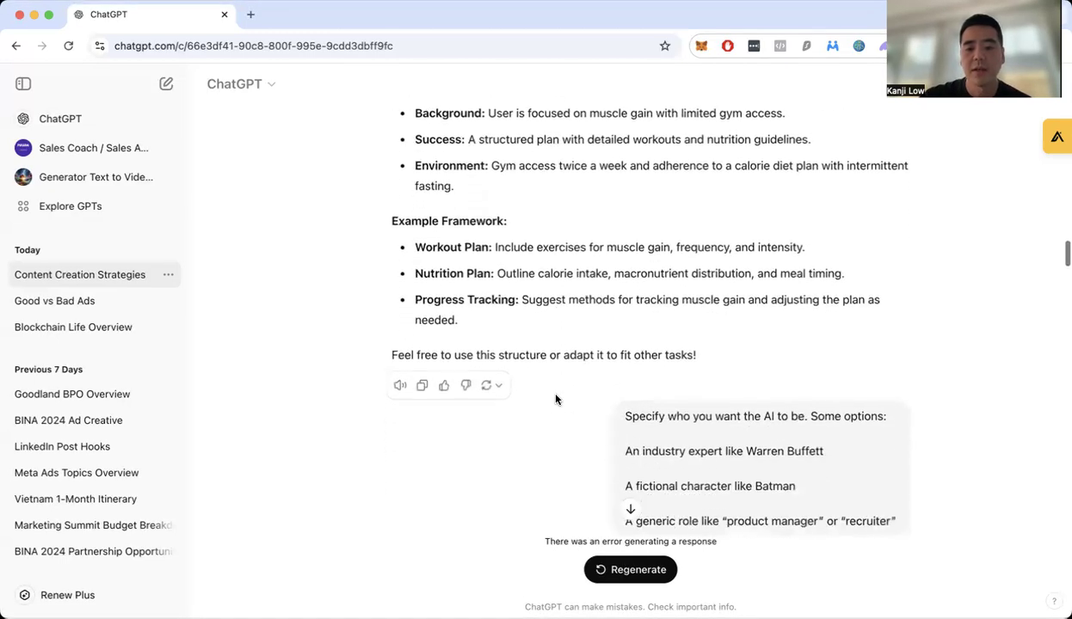
scroll(556, 398, "down", 2)
scroll(555, 399, "down", 1)
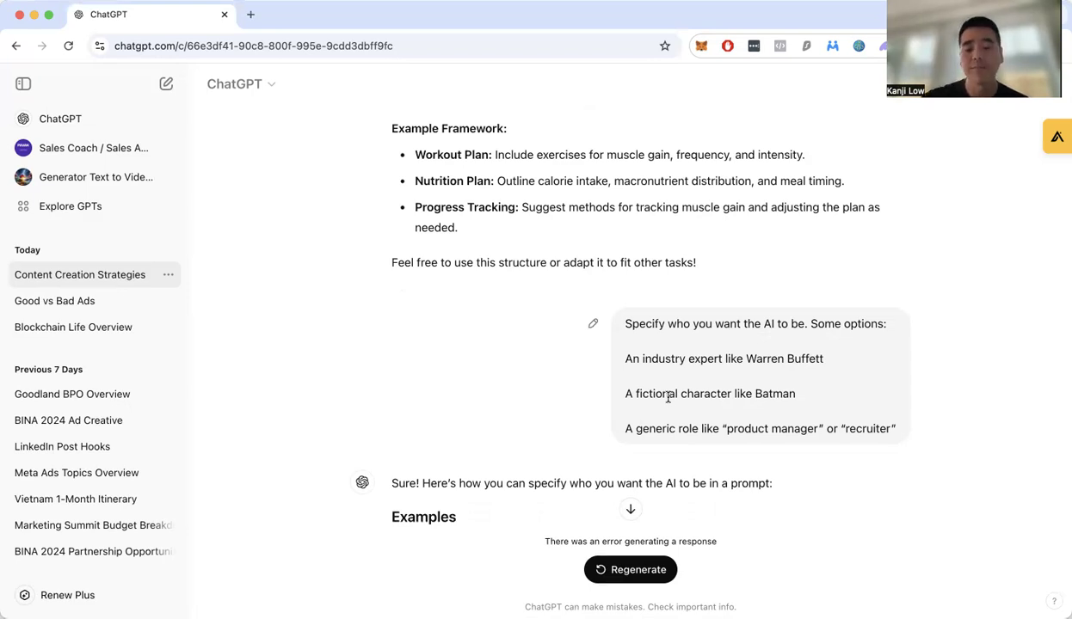
scroll(640, 422, "down", 1)
scroll(645, 420, "down", 1)
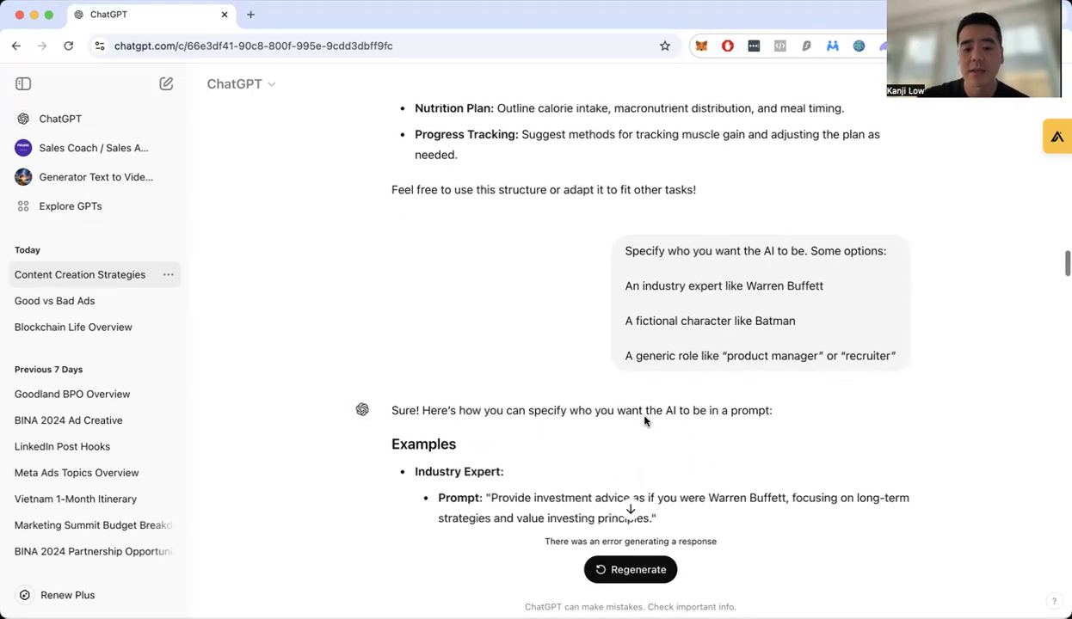
scroll(645, 420, "down", 3)
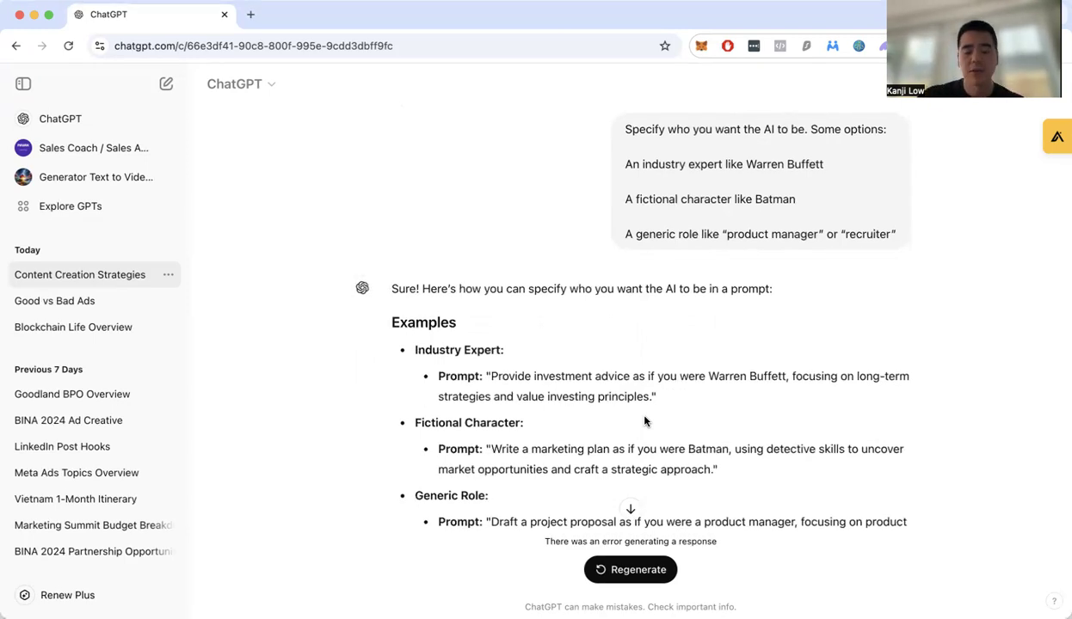
scroll(563, 439, "down", 2)
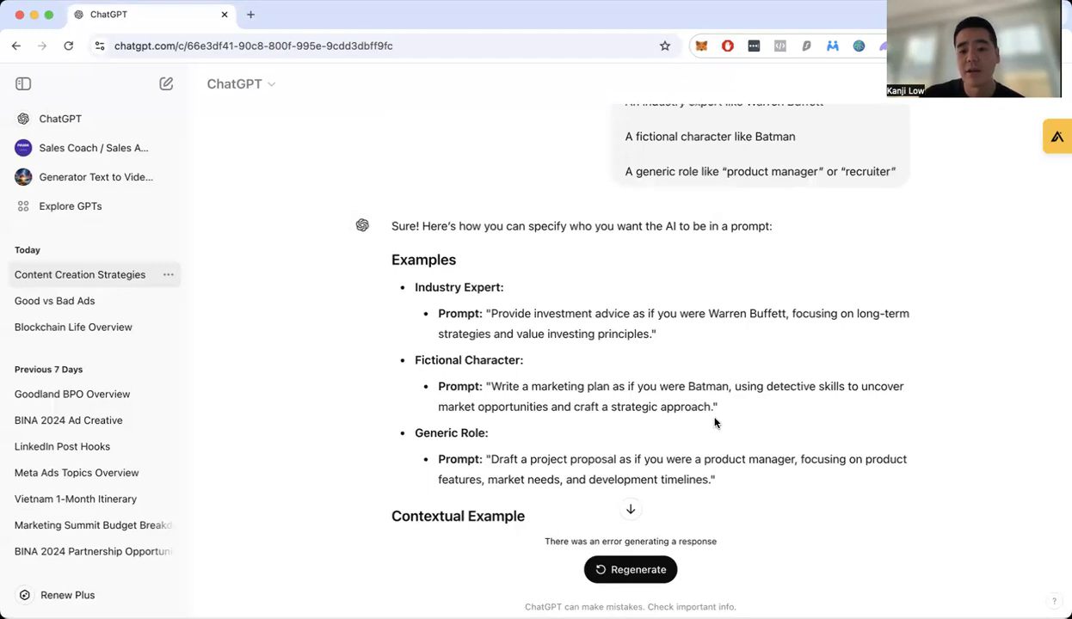
scroll(714, 422, "down", 1)
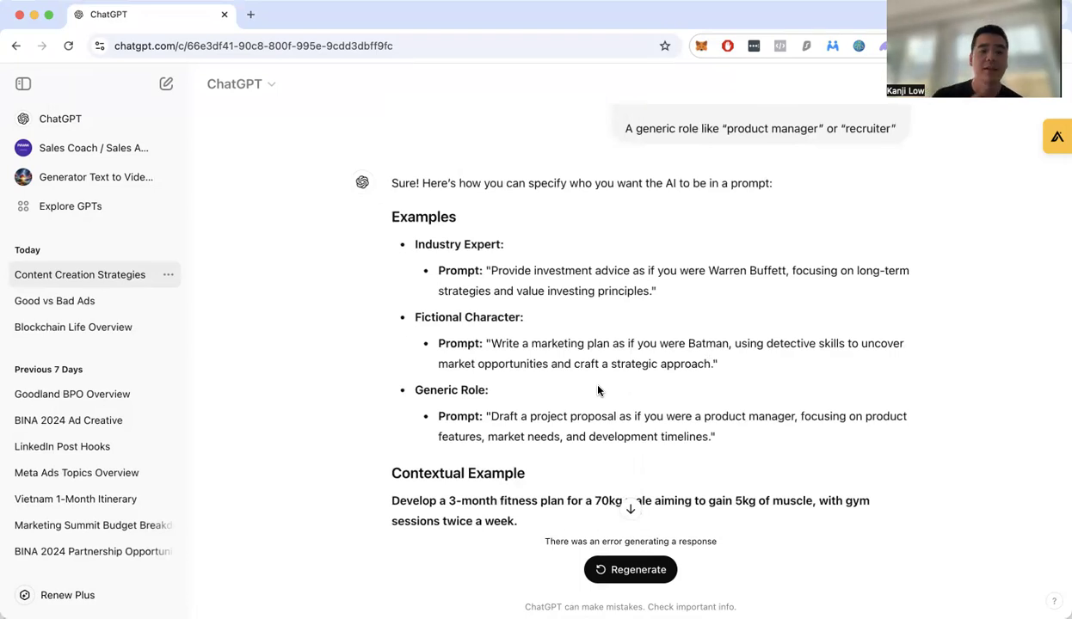
scroll(598, 391, "down", 3)
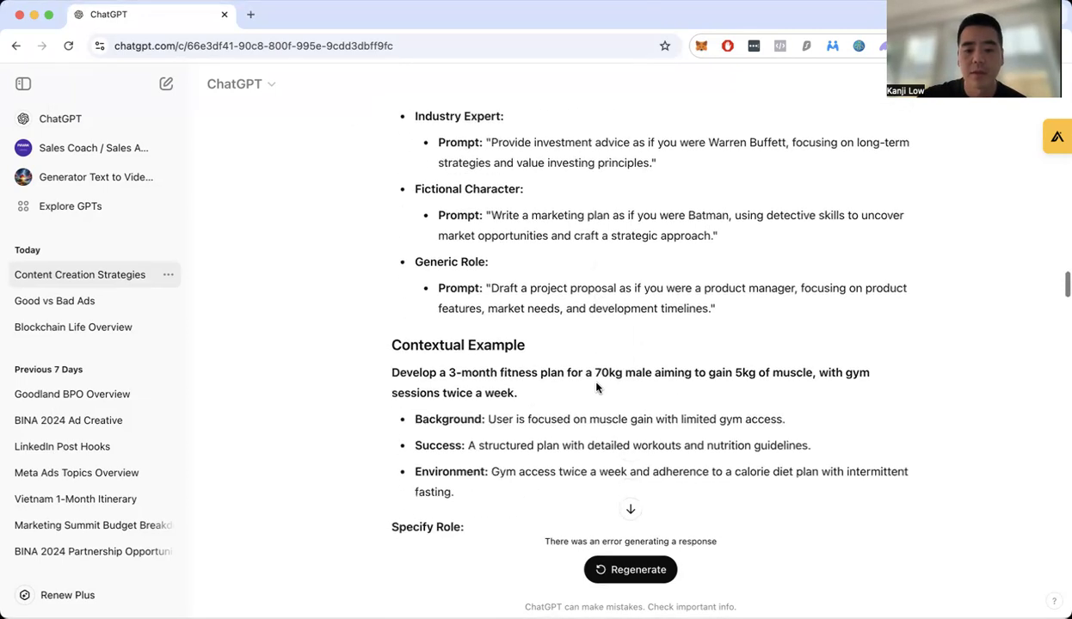
scroll(596, 385, "down", 2)
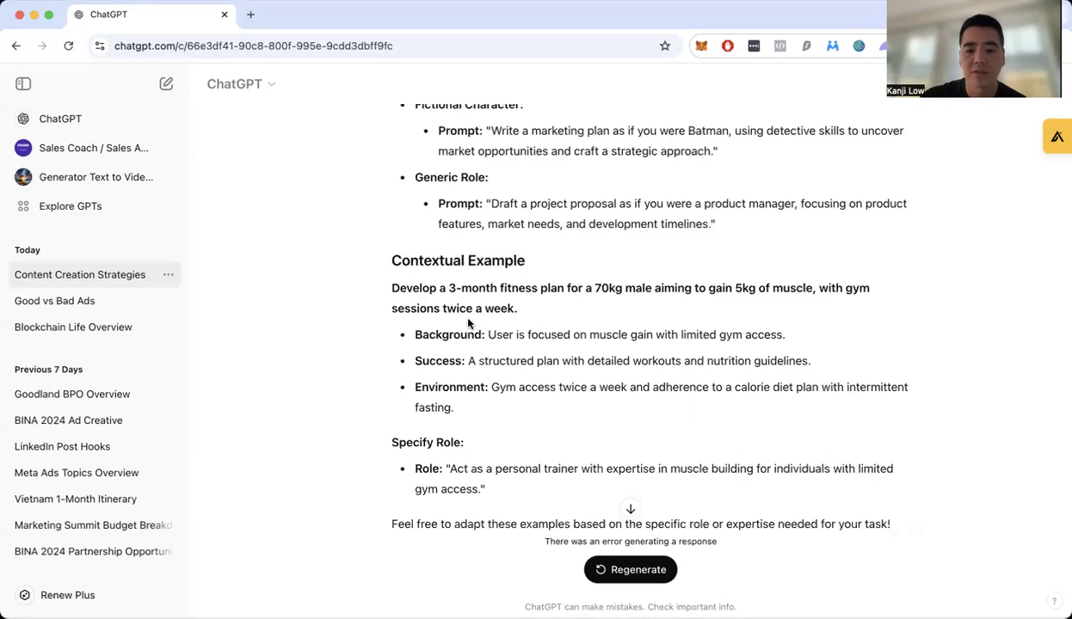
scroll(509, 447, "down", 2)
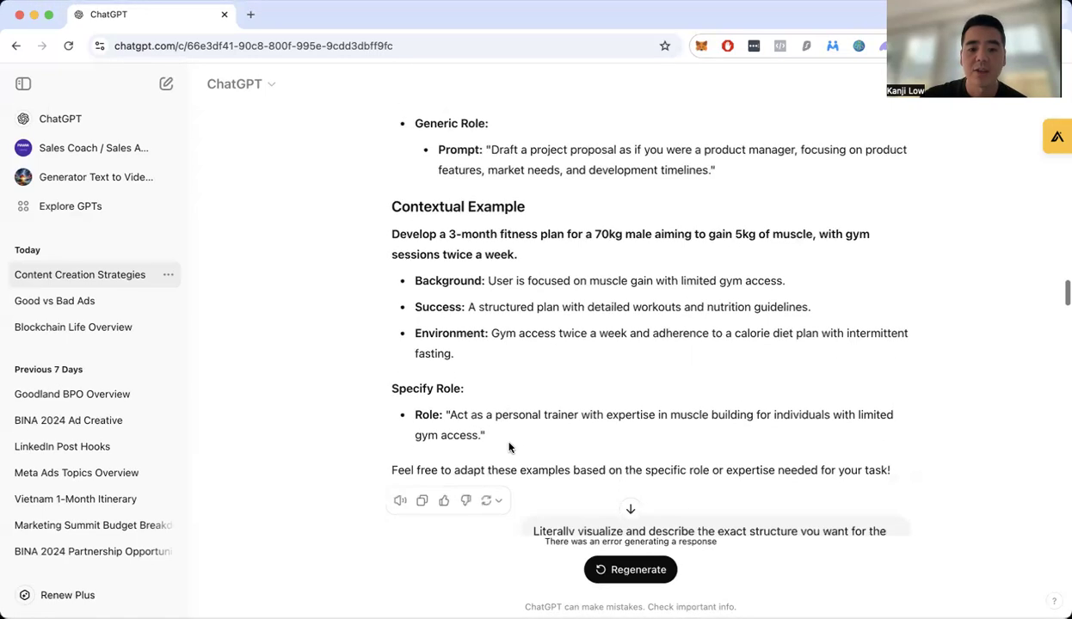
scroll(509, 447, "down", 1)
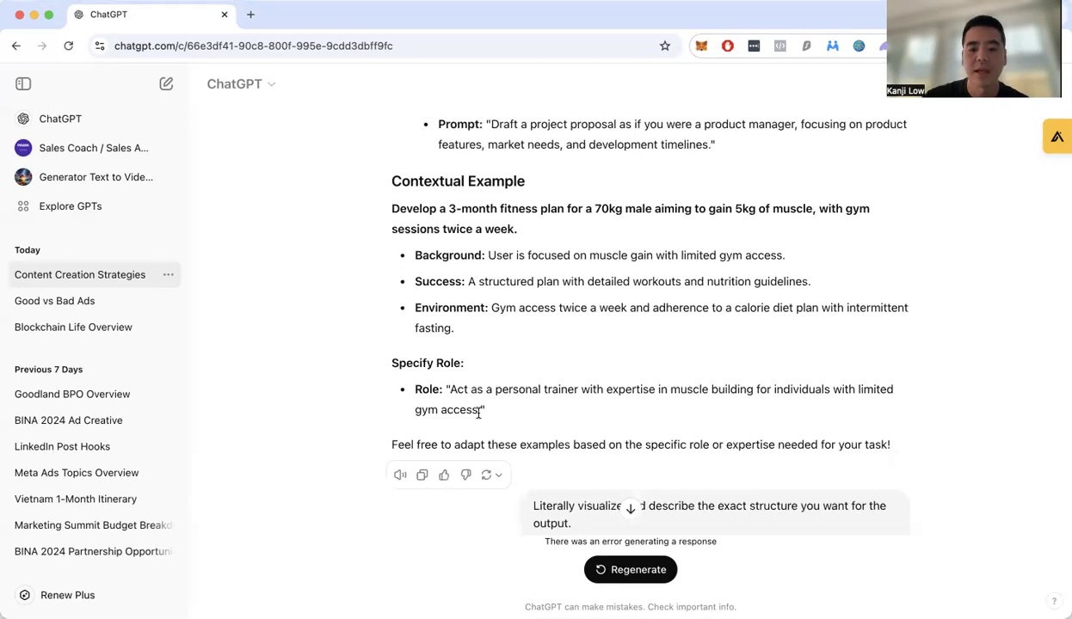
- Read down through the 'Absolutely!' reply and its week table to the 'Specify the desired tone' message
scroll(479, 414, "down", 1)
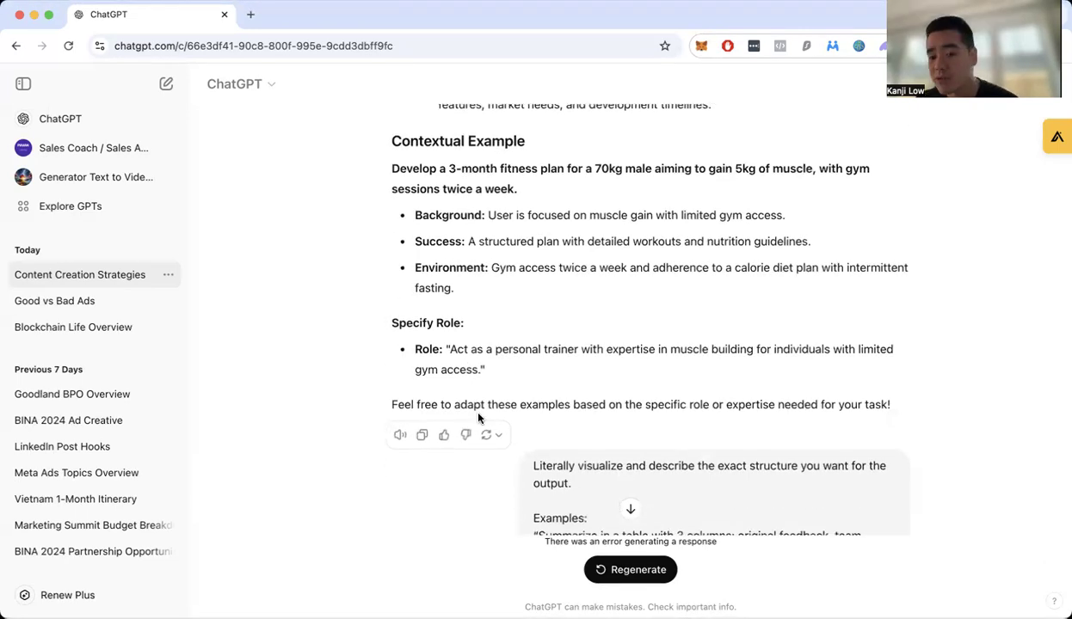
scroll(598, 427, "down", 4)
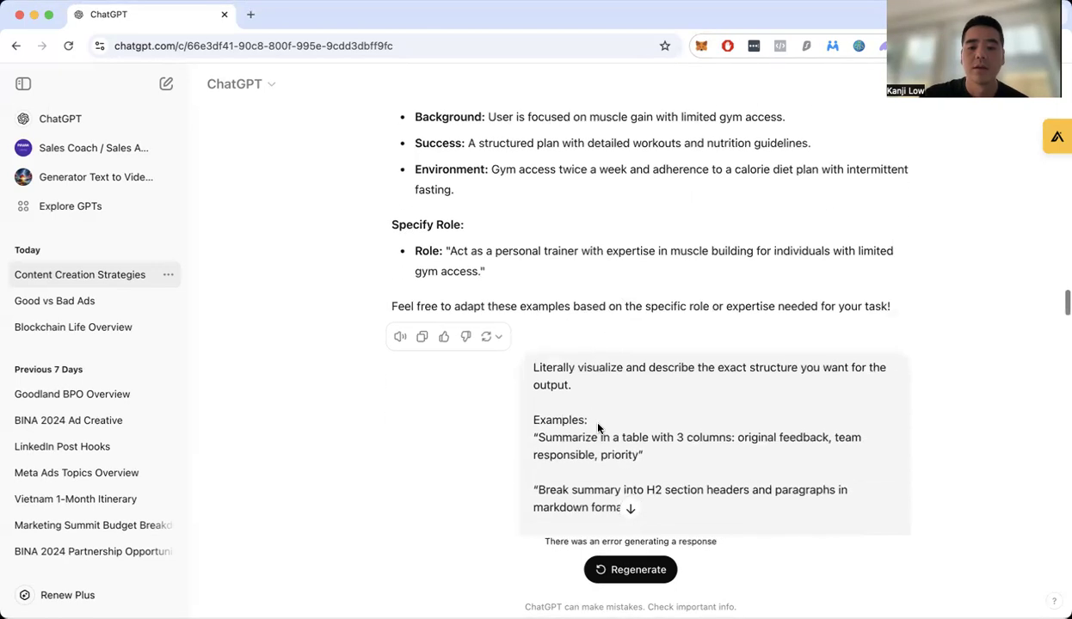
scroll(598, 427, "down", 1)
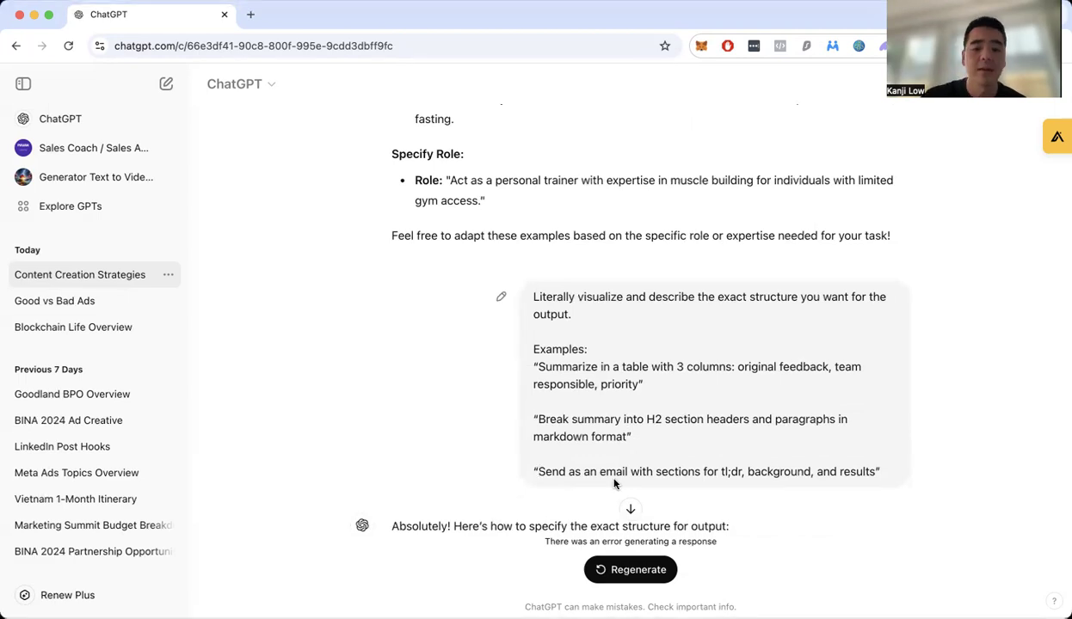
scroll(624, 481, "down", 2)
scroll(615, 481, "down", 2)
scroll(614, 478, "down", 1)
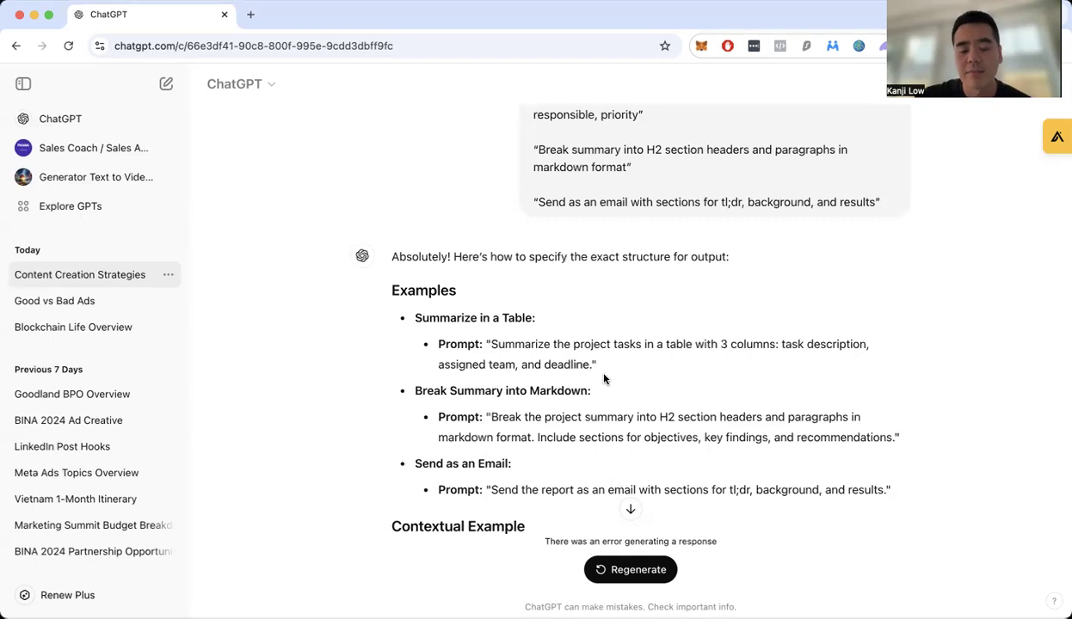
scroll(603, 378, "down", 1)
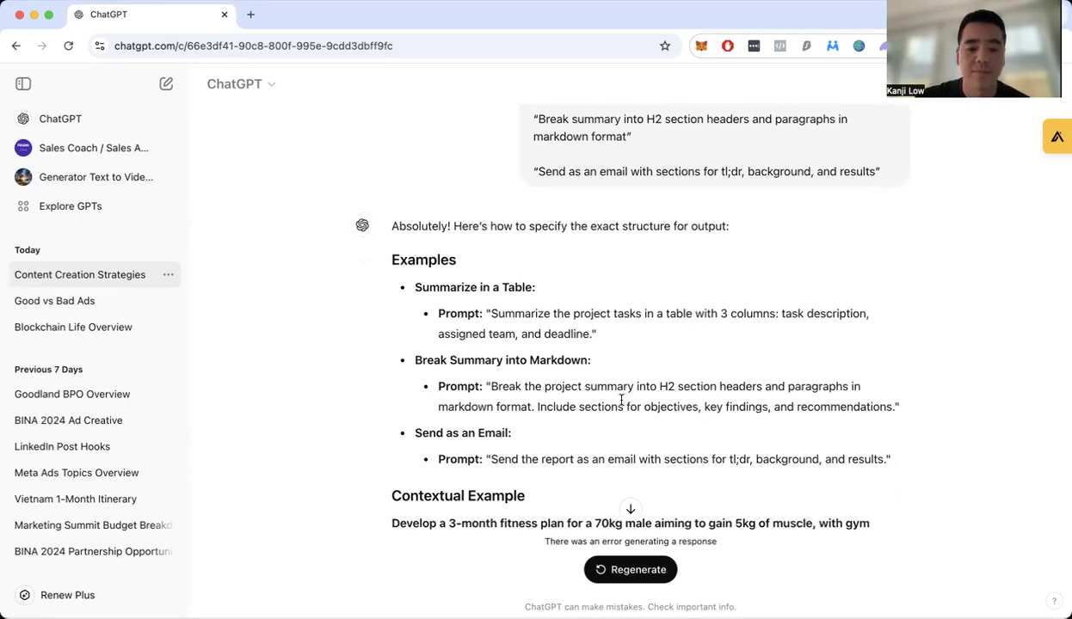
scroll(617, 392, "down", 1)
scroll(534, 368, "down", 2)
scroll(529, 379, "down", 3)
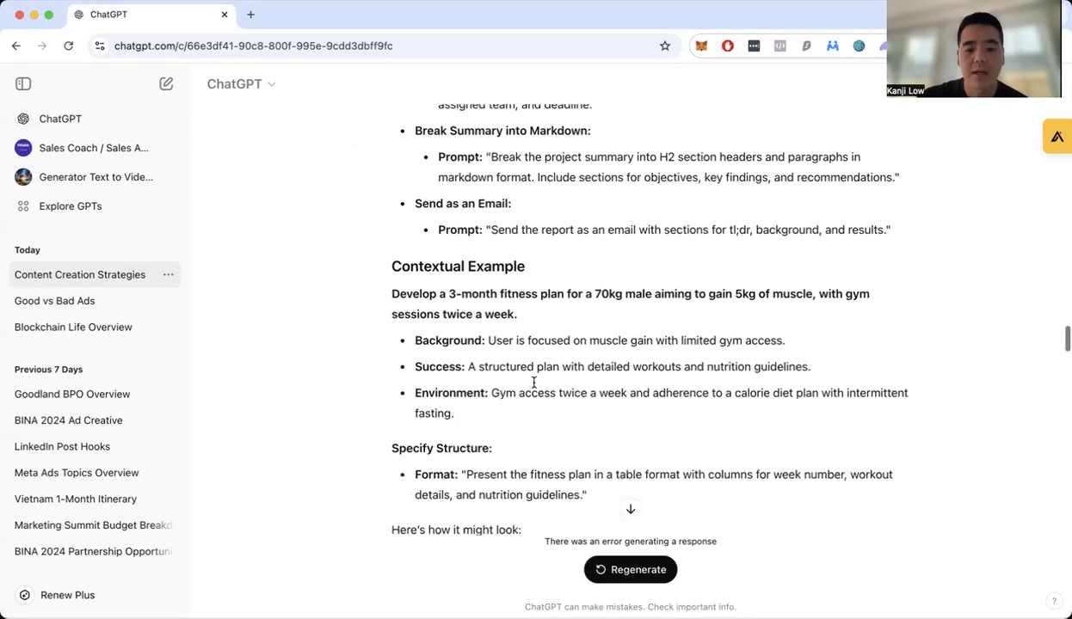
scroll(521, 352, "down", 2)
scroll(493, 355, "down", 1)
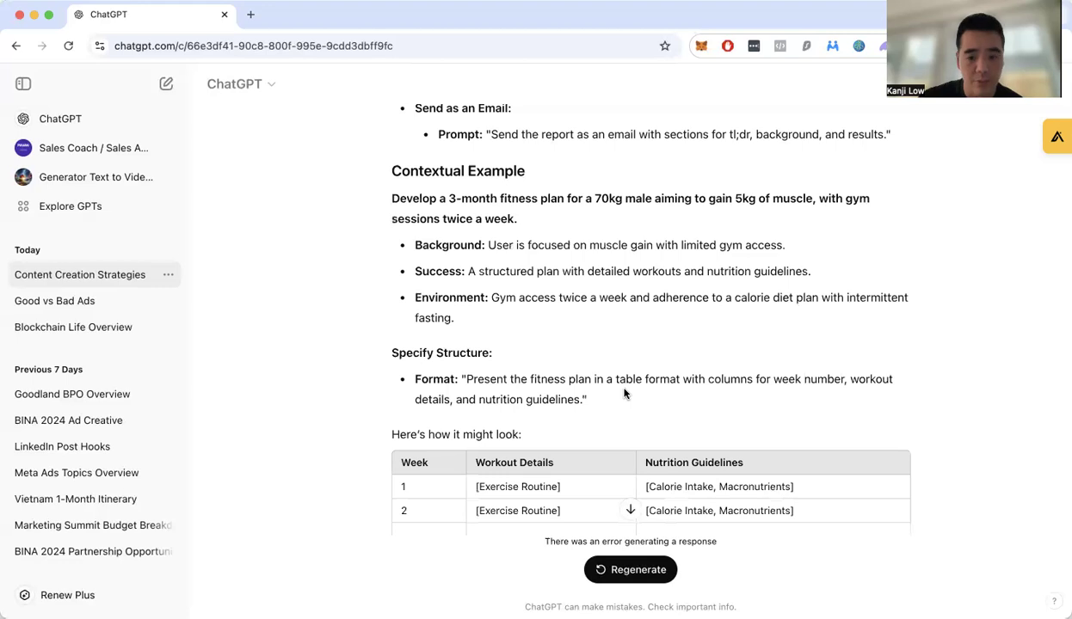
scroll(624, 393, "down", 2)
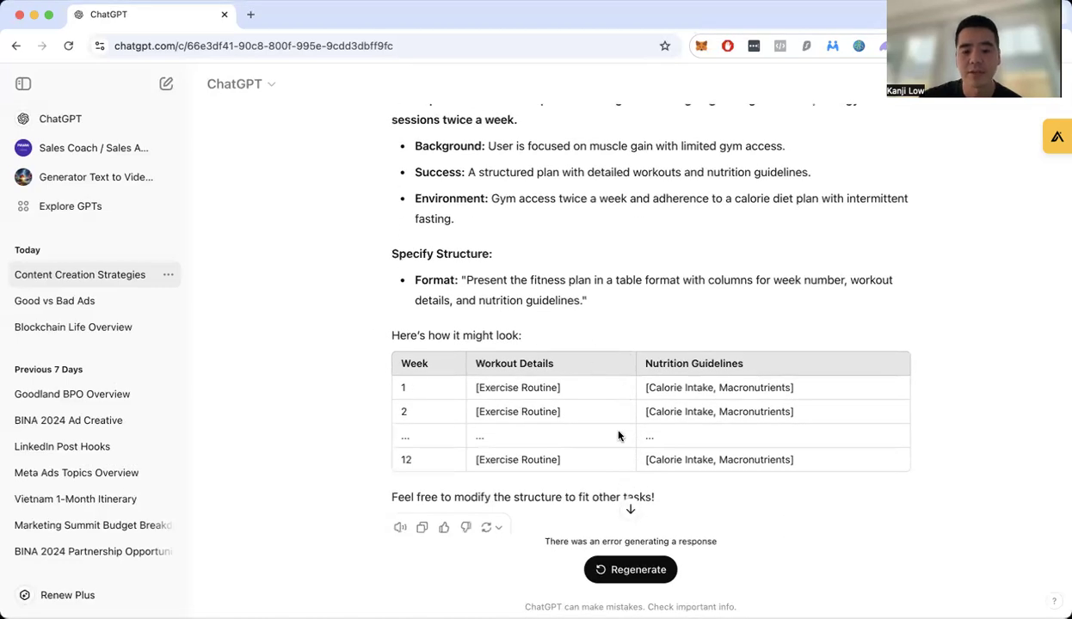
scroll(618, 436, "down", 2)
scroll(618, 436, "down", 4)
scroll(618, 436, "down", 1)
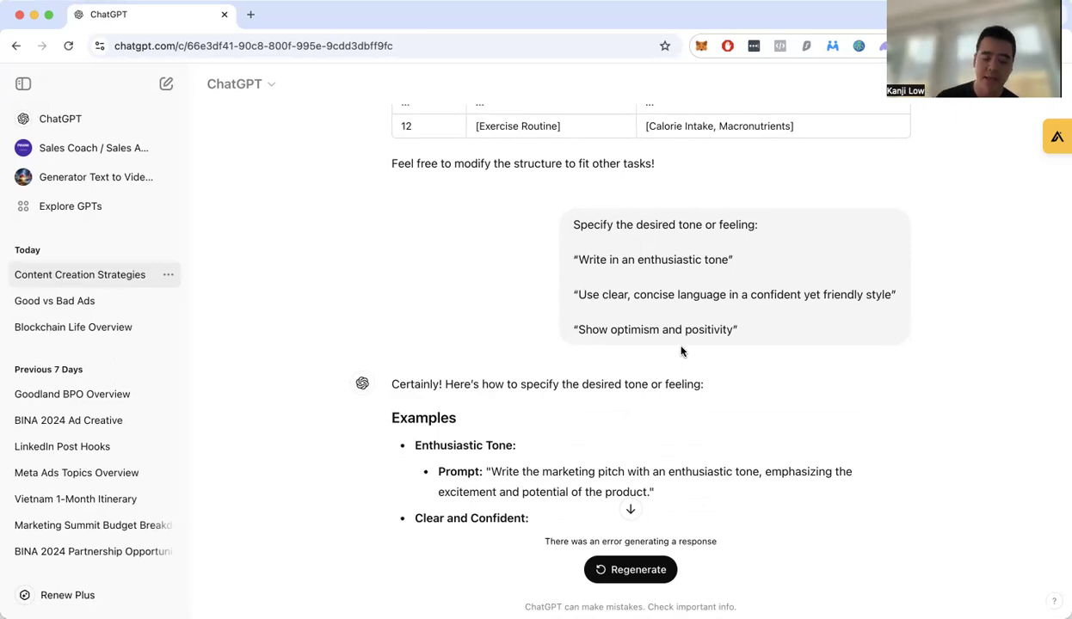
- Scroll to the motivating-tone examples and the 'Act as a fitness industry EXPERT' prompt bubble
scroll(682, 351, "down", 2)
scroll(684, 375, "down", 5)
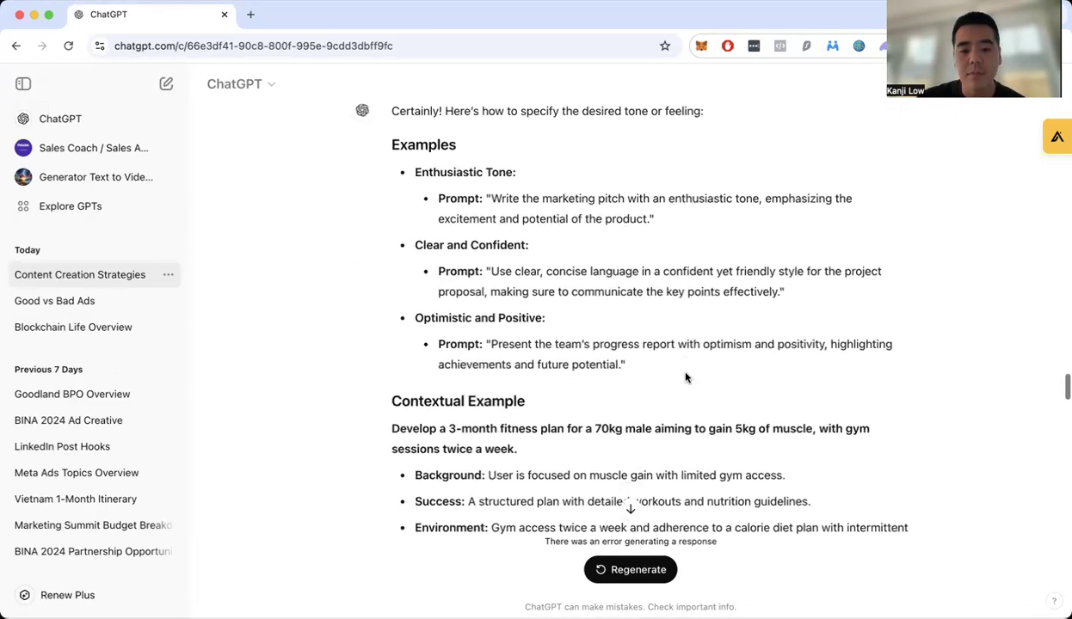
scroll(684, 375, "down", 1)
scroll(686, 377, "down", 3)
scroll(685, 377, "down", 3)
scroll(685, 375, "down", 4)
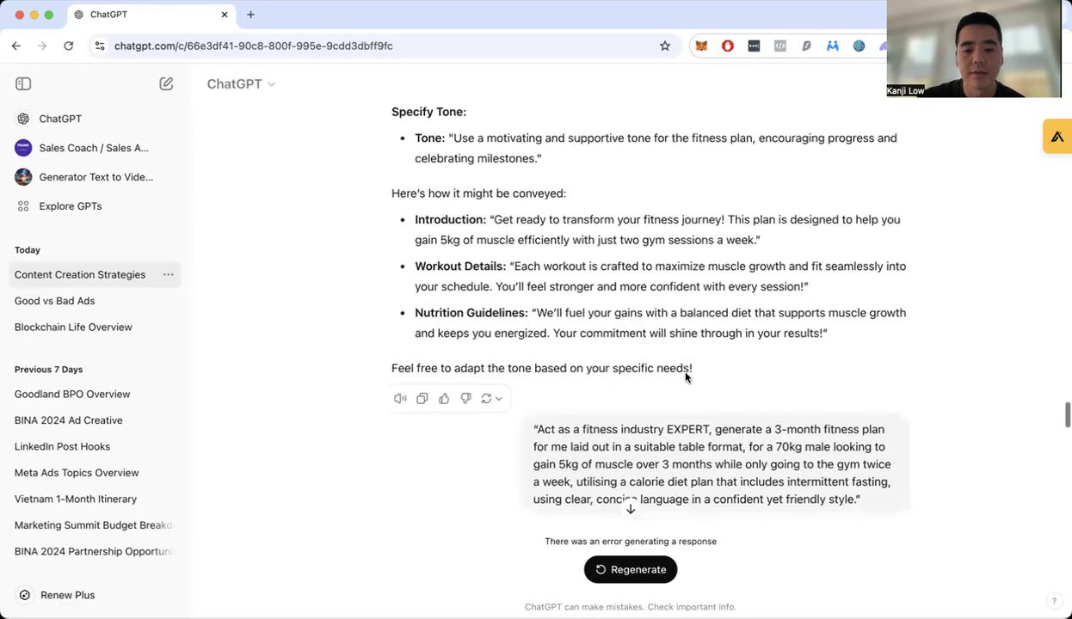
scroll(685, 375, "down", 3)
scroll(686, 373, "down", 2)
scroll(683, 373, "up", 7)
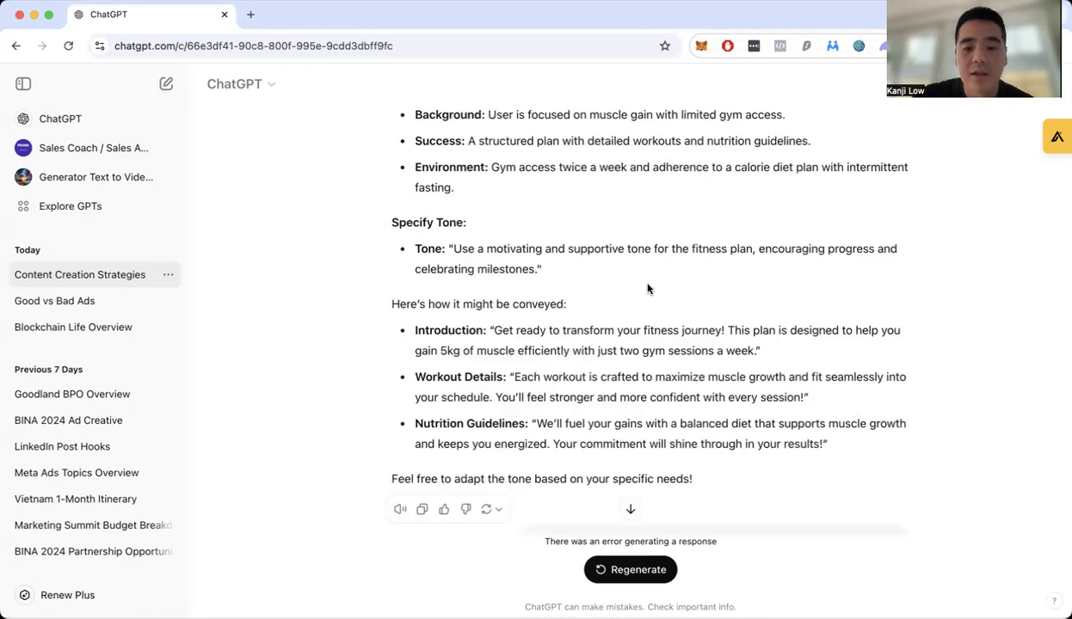
scroll(634, 285, "down", 1)
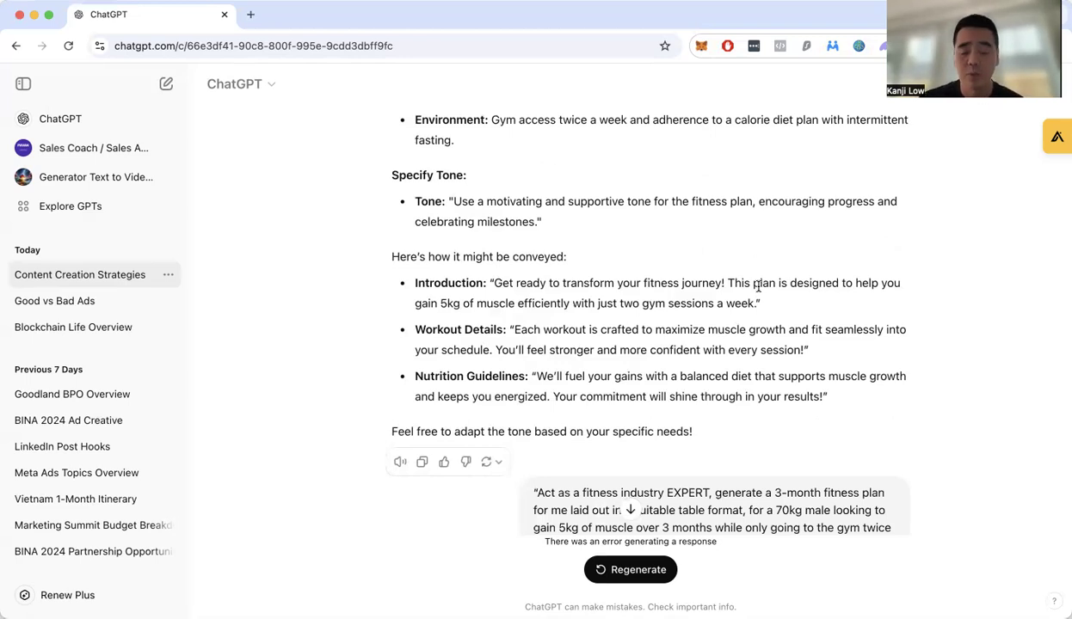
- Scroll past the repeated prompt bubbles to the 'Certainly!' reply and its 3-Month Fitness Plan table
scroll(757, 287, "down", 2)
scroll(757, 287, "down", 2)
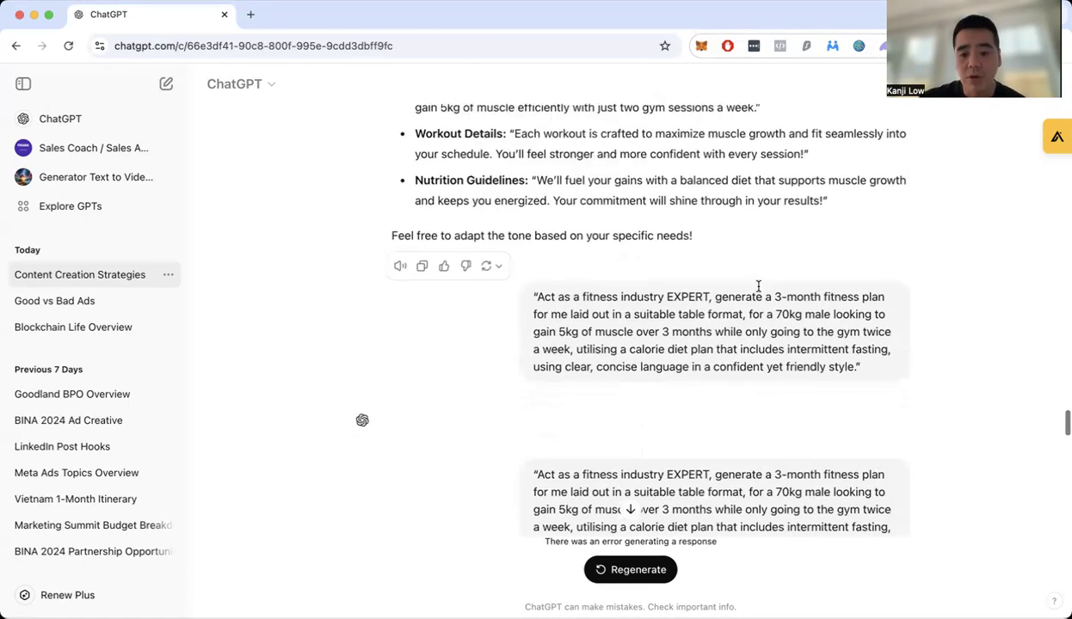
scroll(757, 287, "down", 1)
scroll(627, 329, "down", 2)
scroll(627, 330, "down", 1)
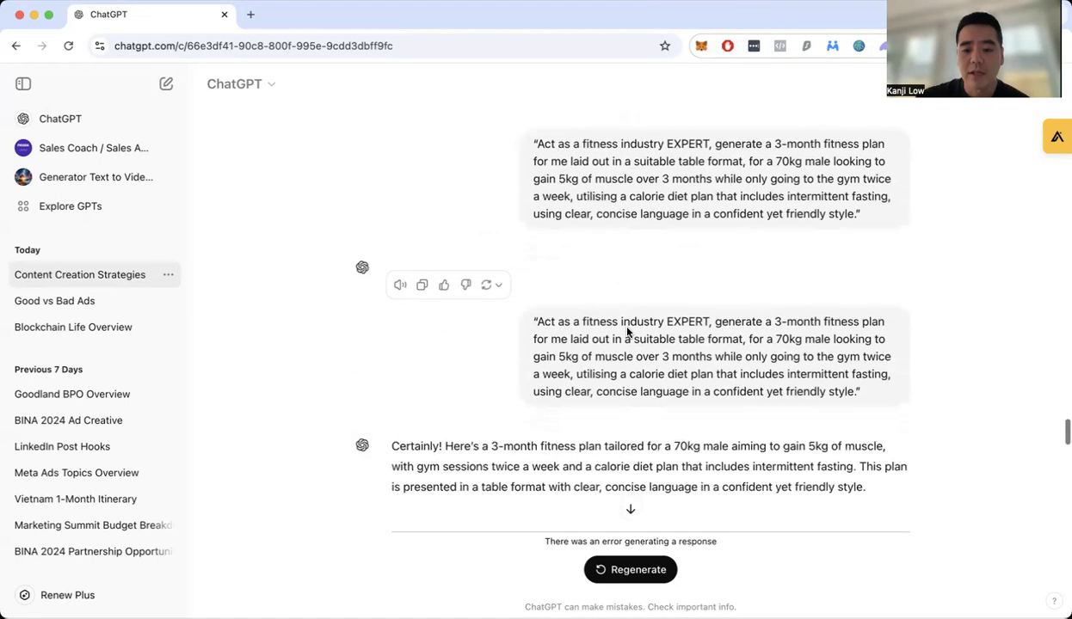
scroll(617, 320, "down", 1)
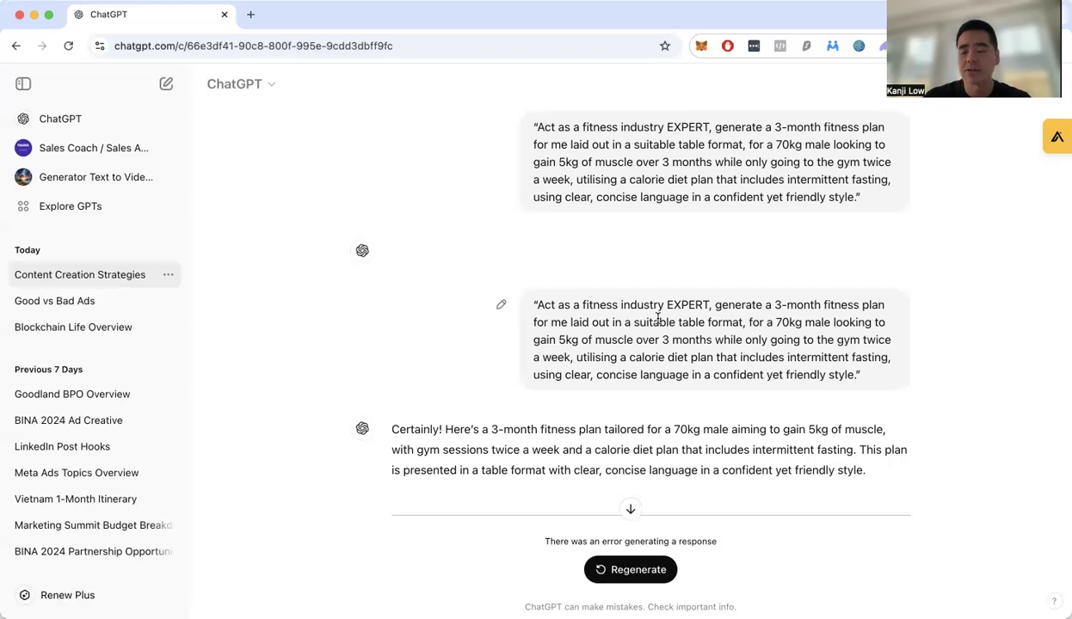
- Scroll down through the fitness plan table to week 12 at 3050 kcal
scroll(688, 371, "down", 3)
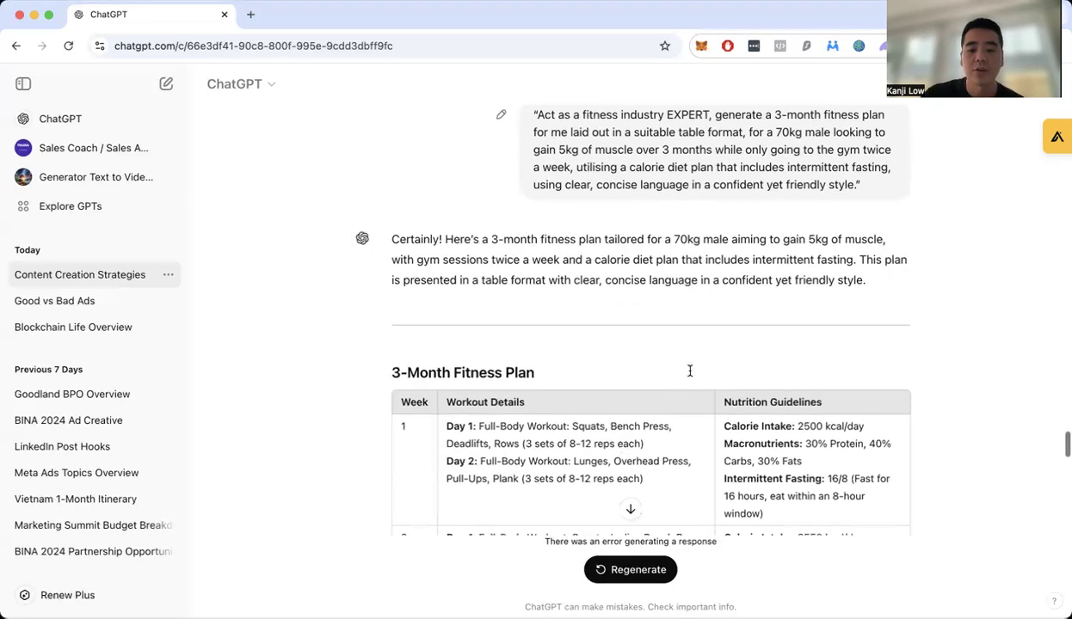
scroll(690, 376, "down", 2)
scroll(690, 376, "down", 1)
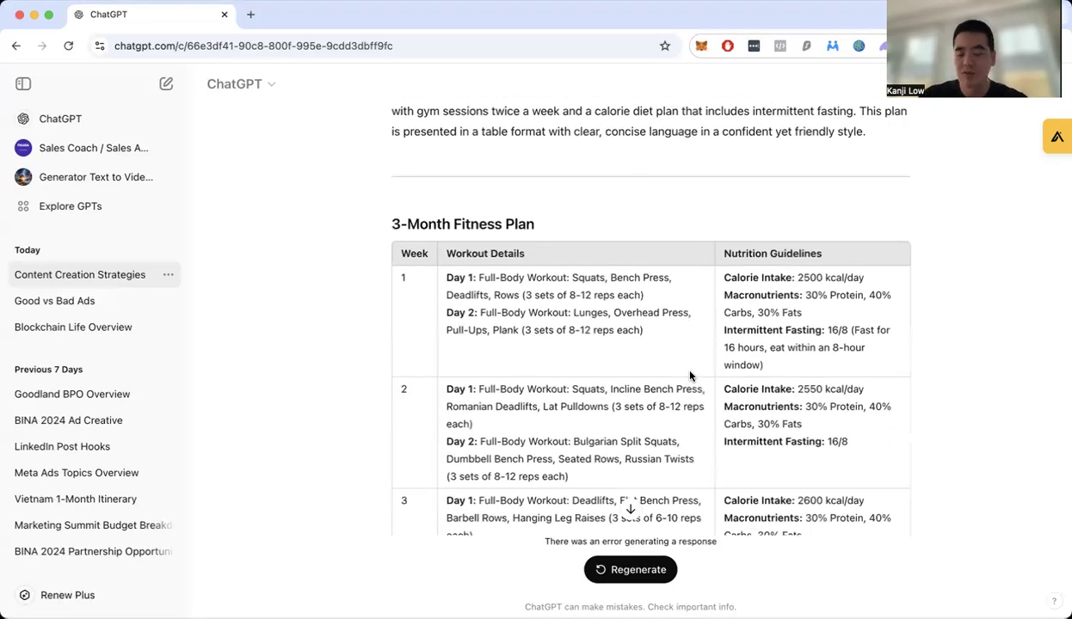
scroll(690, 376, "down", 1)
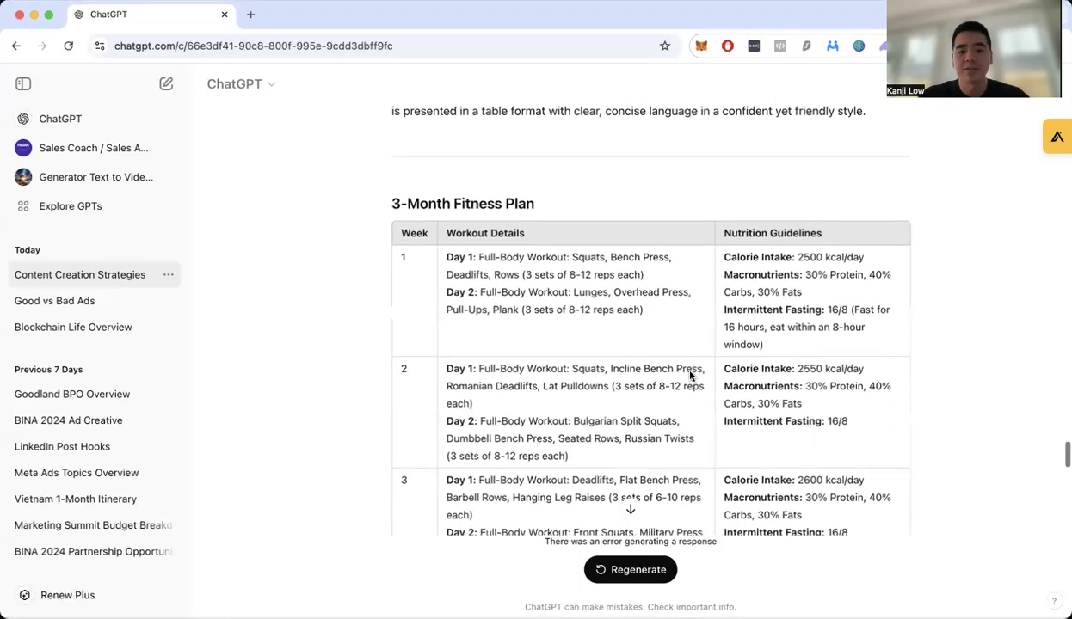
scroll(689, 376, "down", 2)
scroll(690, 376, "down", 1)
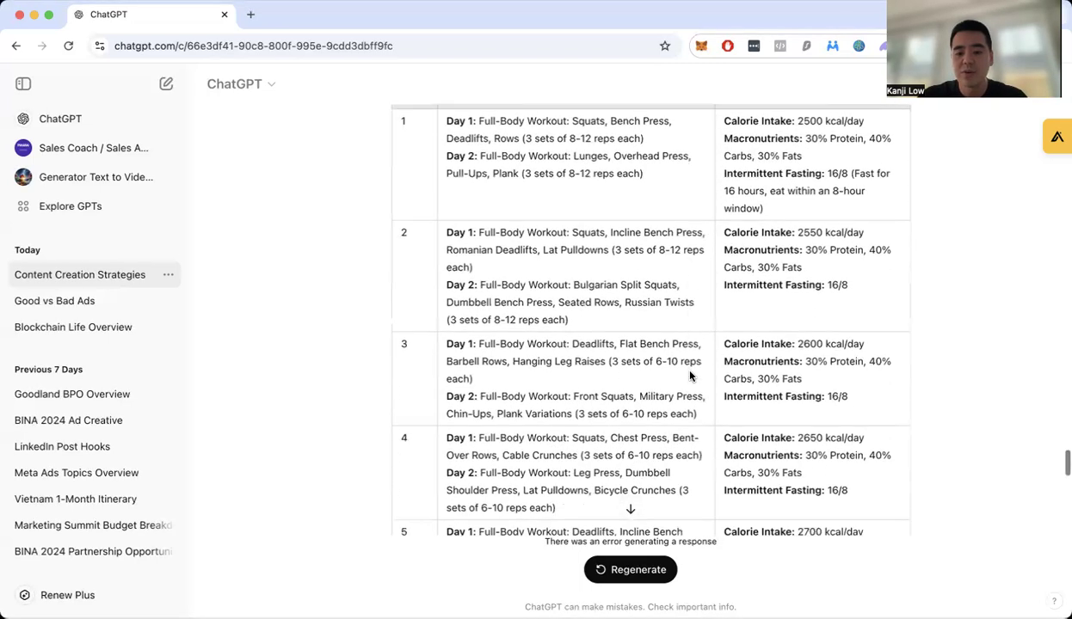
scroll(690, 376, "down", 2)
scroll(690, 376, "down", 2)
scroll(690, 375, "down", 3)
scroll(690, 376, "down", 2)
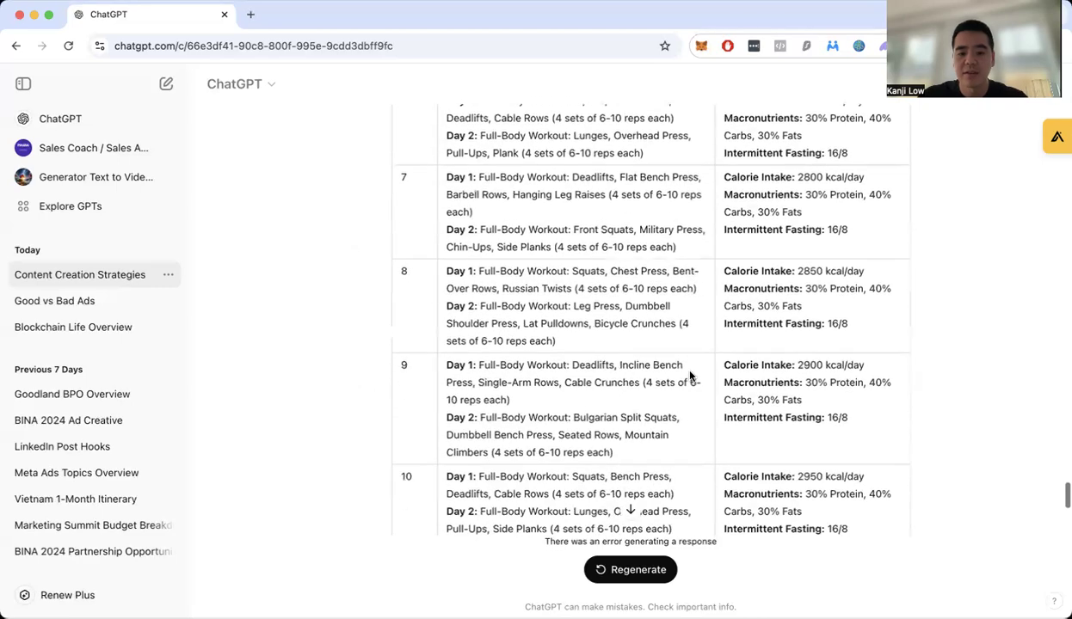
scroll(690, 376, "down", 2)
scroll(690, 376, "down", 1)
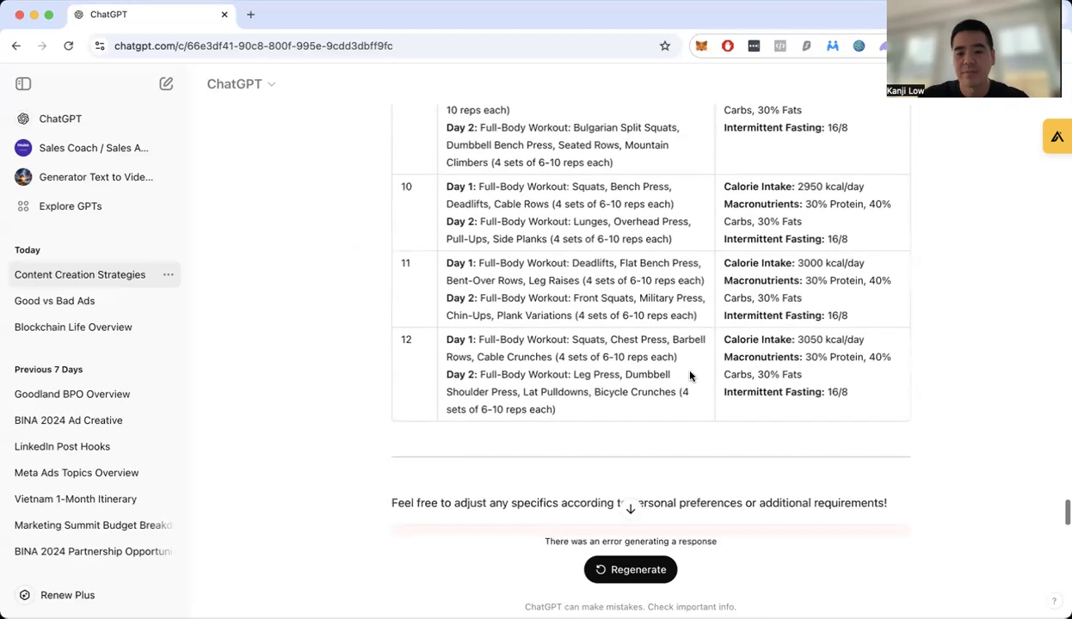
- Scroll back up to the 3-Month Fitness Plan table heading
scroll(690, 376, "up", 4)
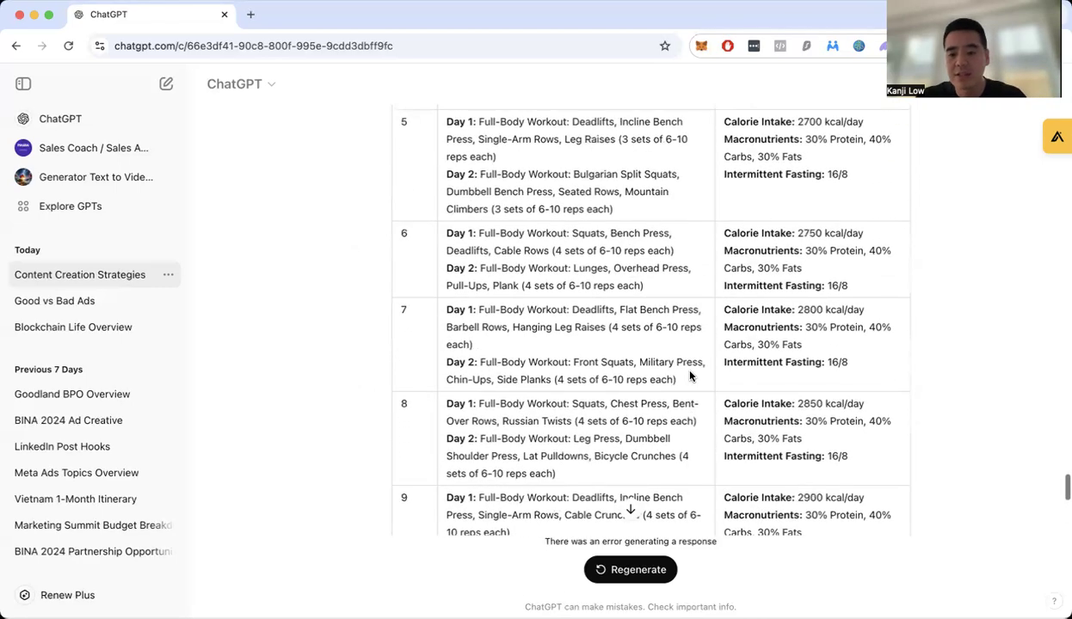
scroll(690, 375, "up", 1)
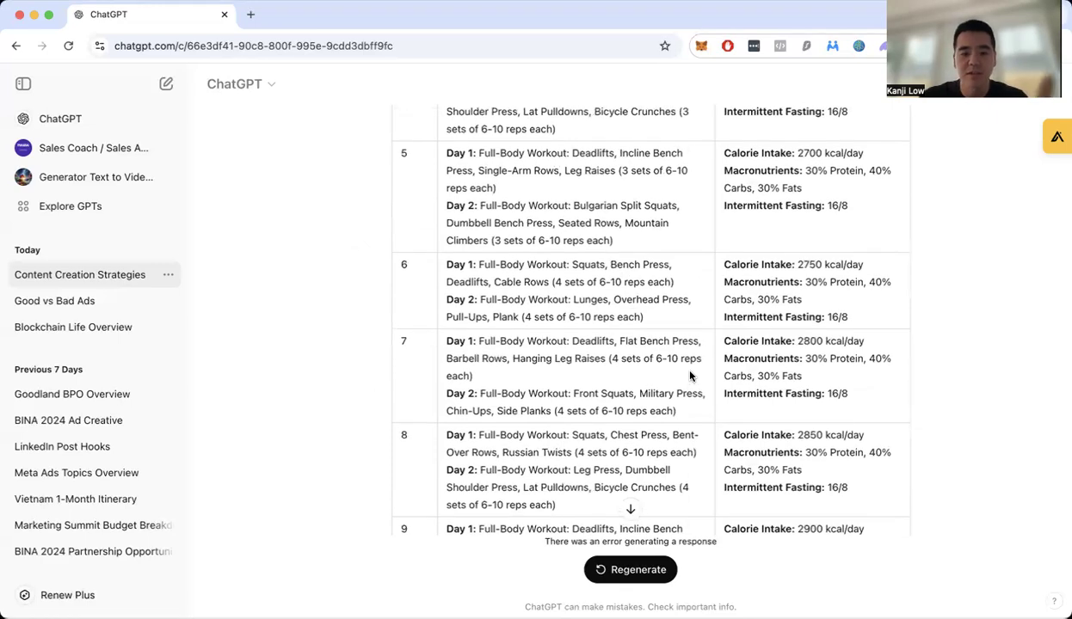
scroll(690, 376, "up", 2)
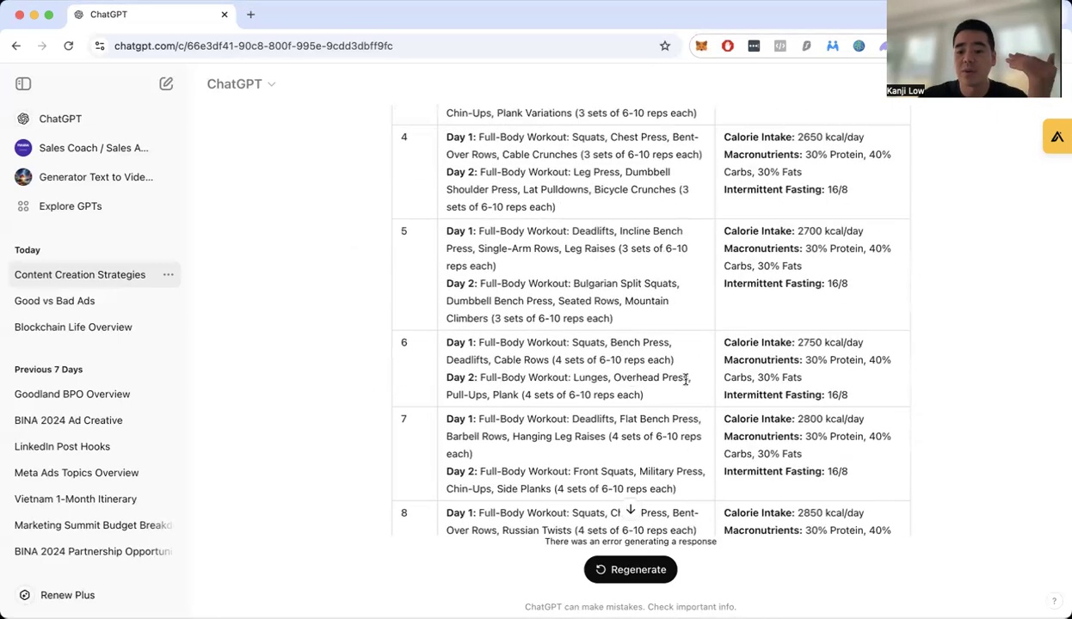
scroll(698, 369, "up", 1)
scroll(699, 370, "up", 3)
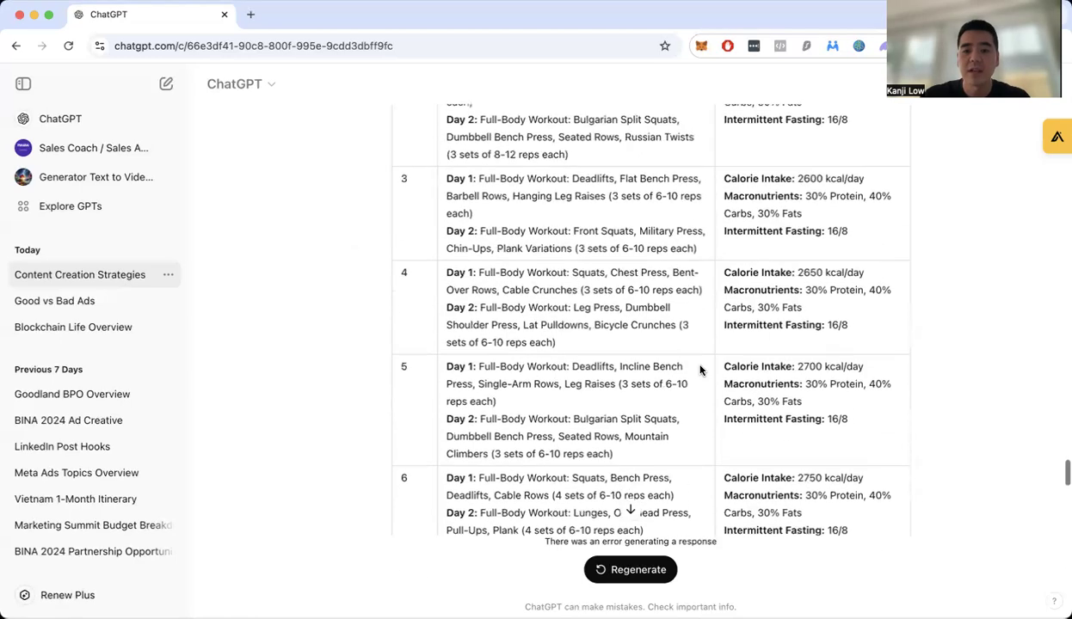
scroll(699, 370, "up", 3)
scroll(699, 370, "up", 3)
scroll(700, 369, "up", 1)
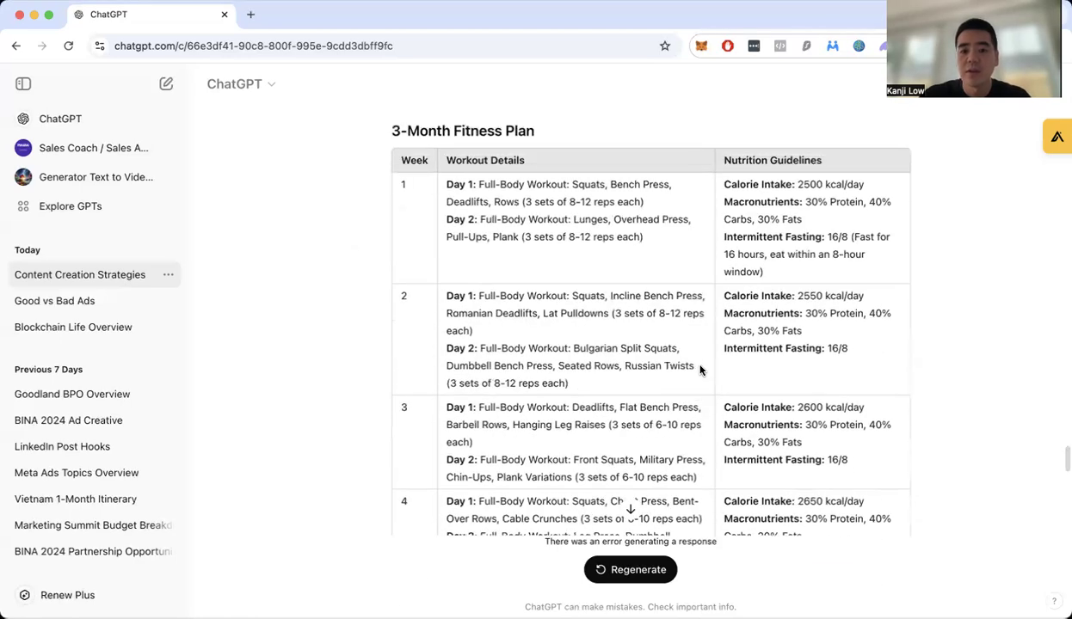
- Draft a prompt to reproduce the same format with recommended home food recipes
left_click(629, 572)
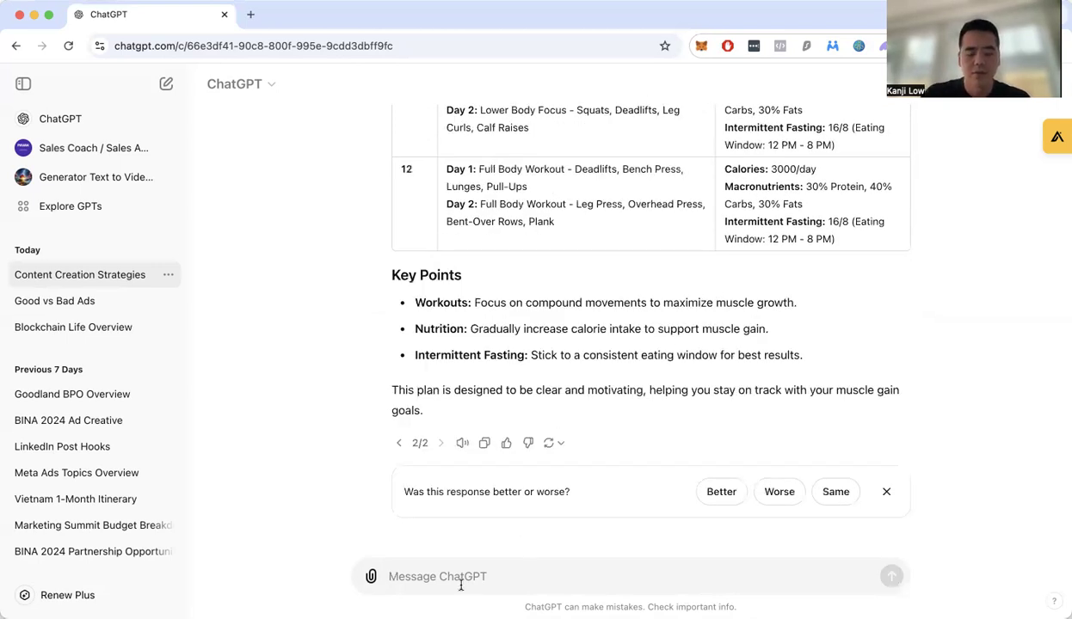
type("Rewrite")
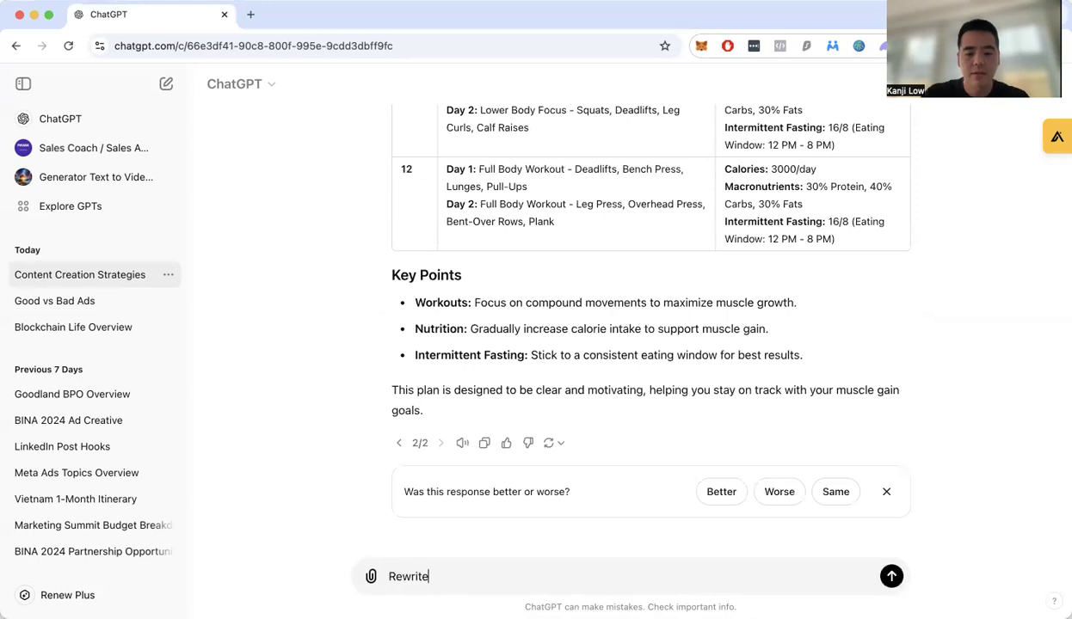
type(" the same")
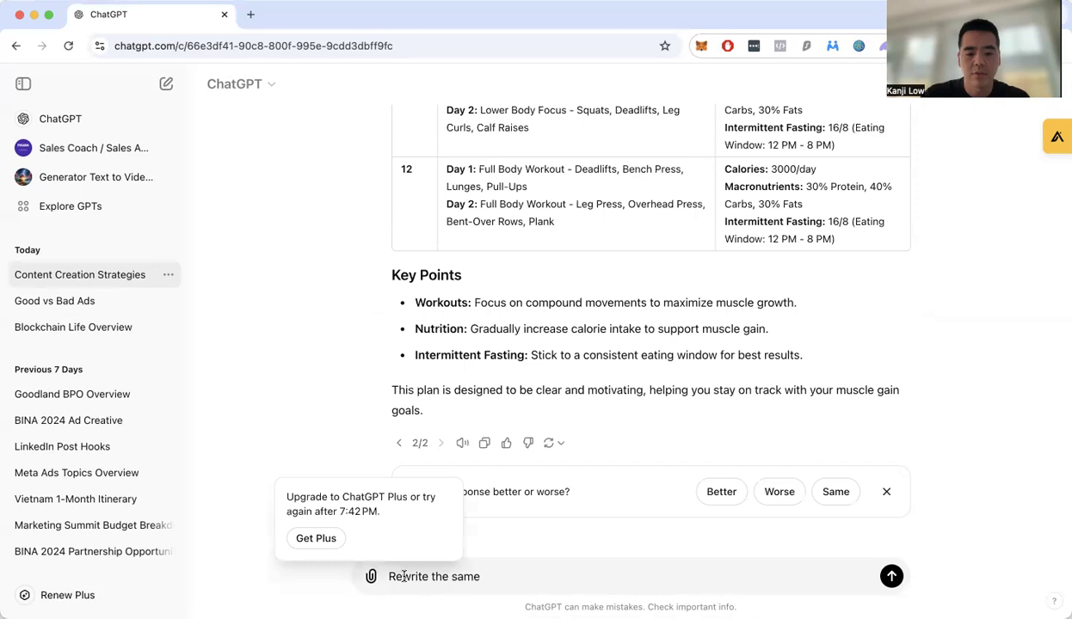
key("super+a")
type("Repro")
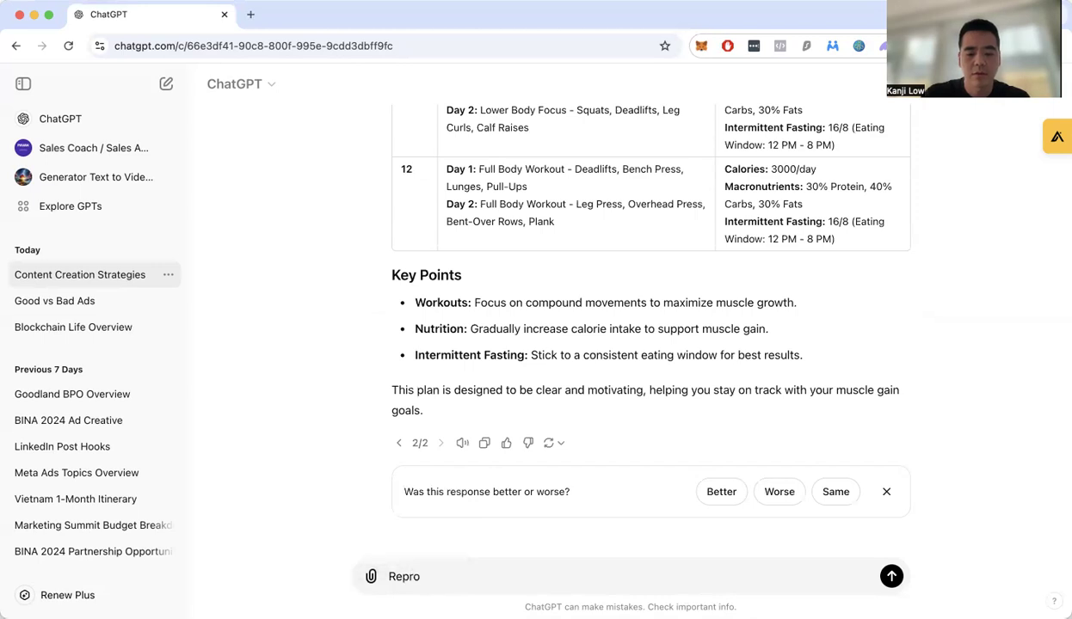
type("duce the same fo")
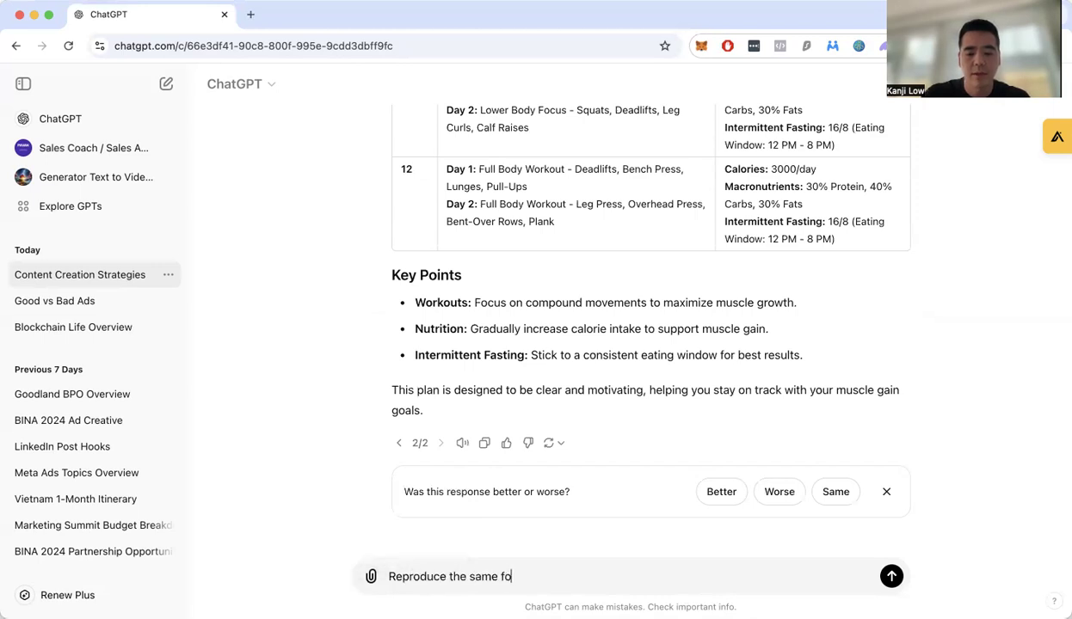
type("rmat")
type(" above and ad")
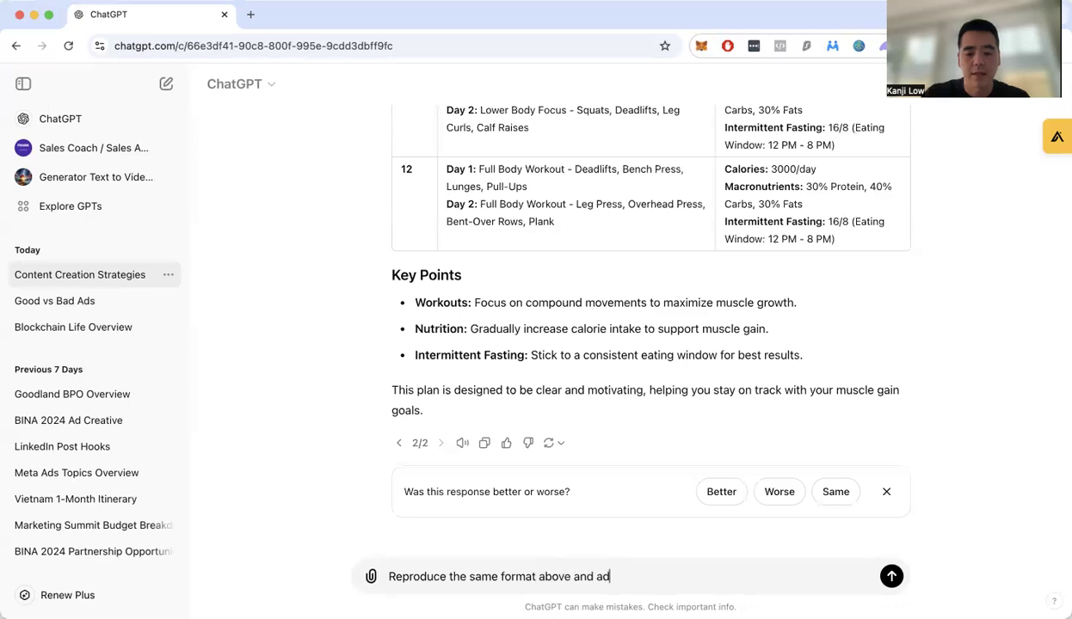
type("d in recom")
type("mended fo")
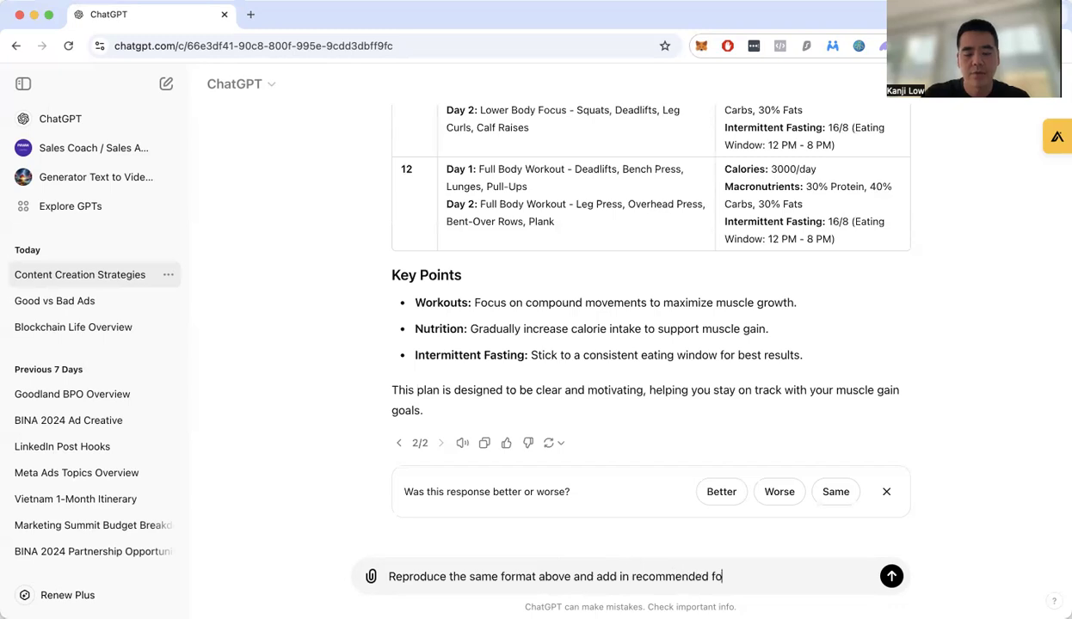
type("od recip")
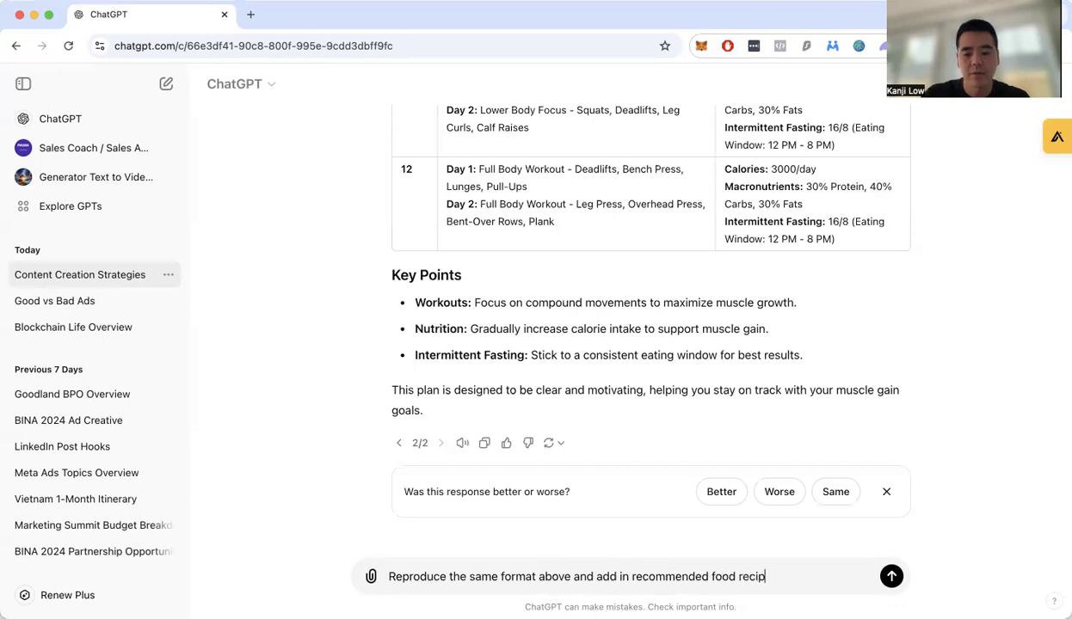
type("es that I can ")
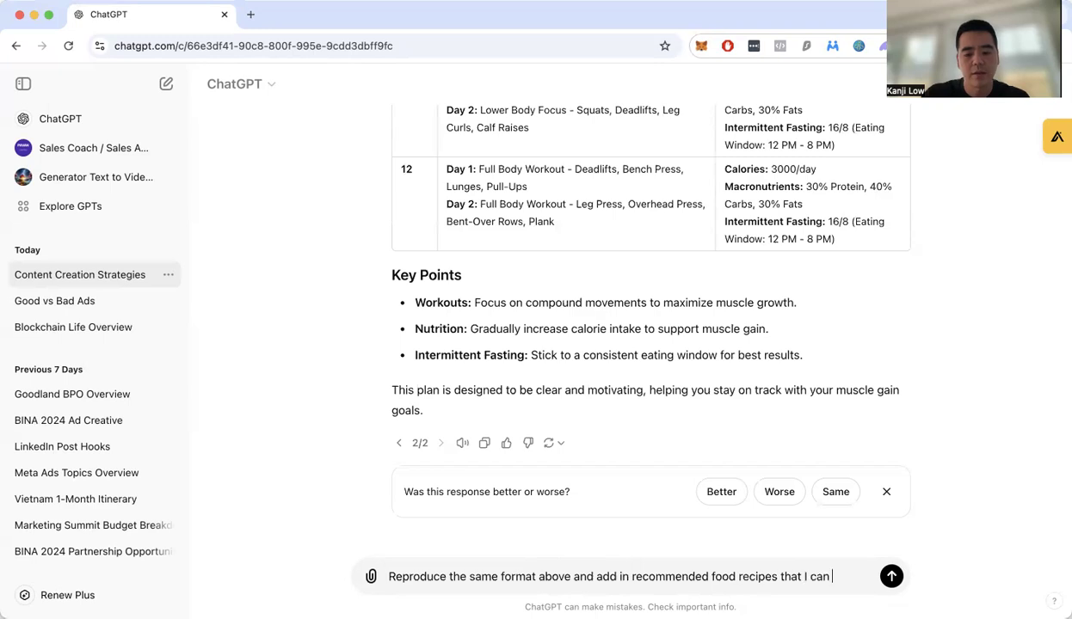
type("make a")
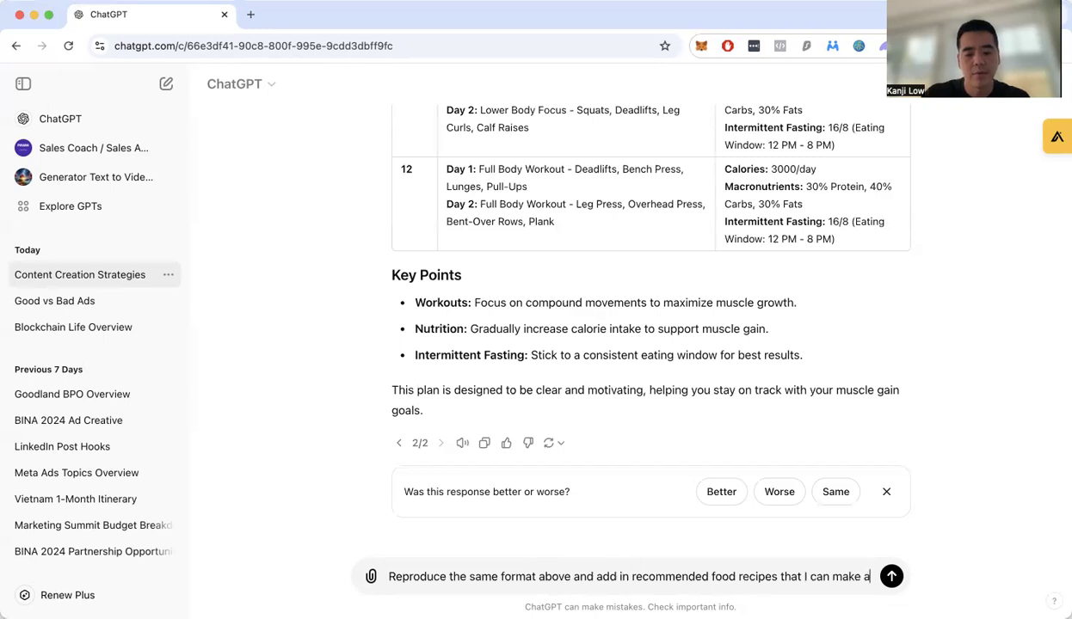
type("t home f")
type("or a ")
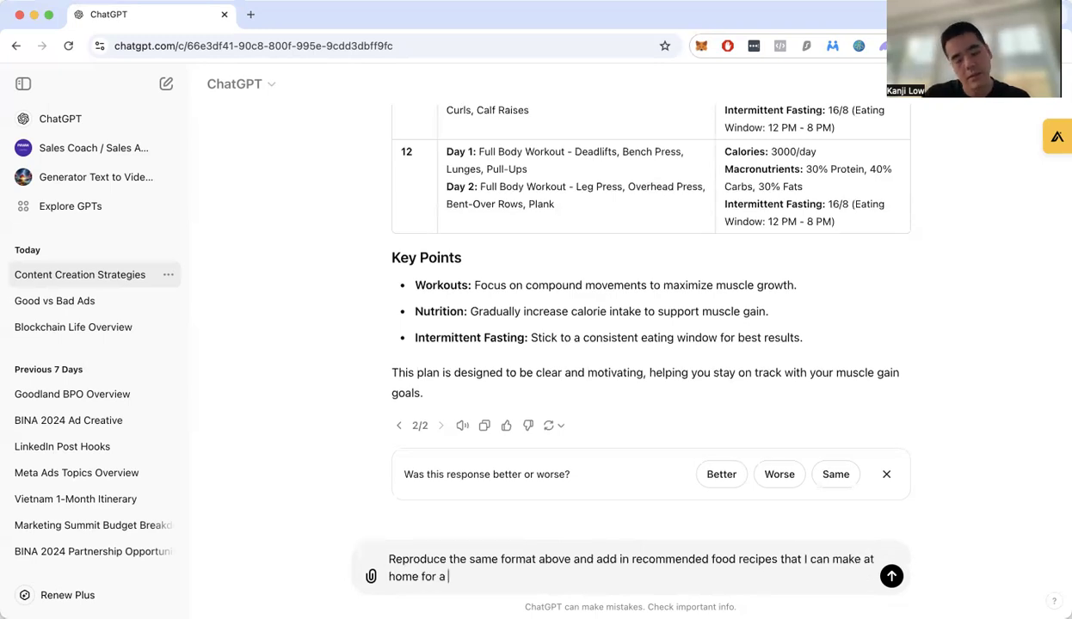
type("male")
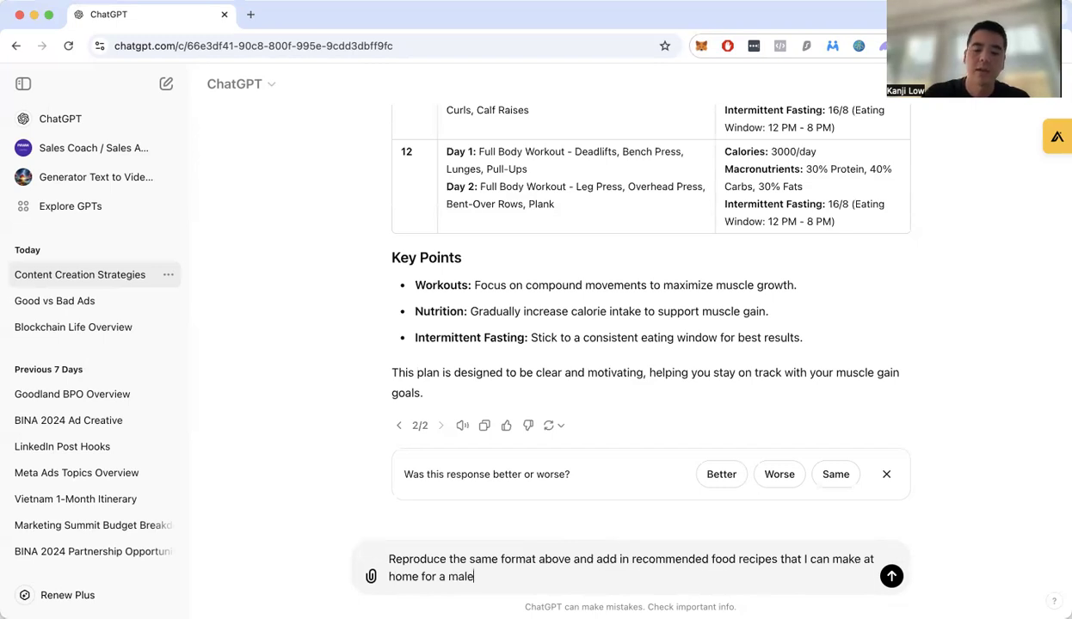
type(" that has no ")
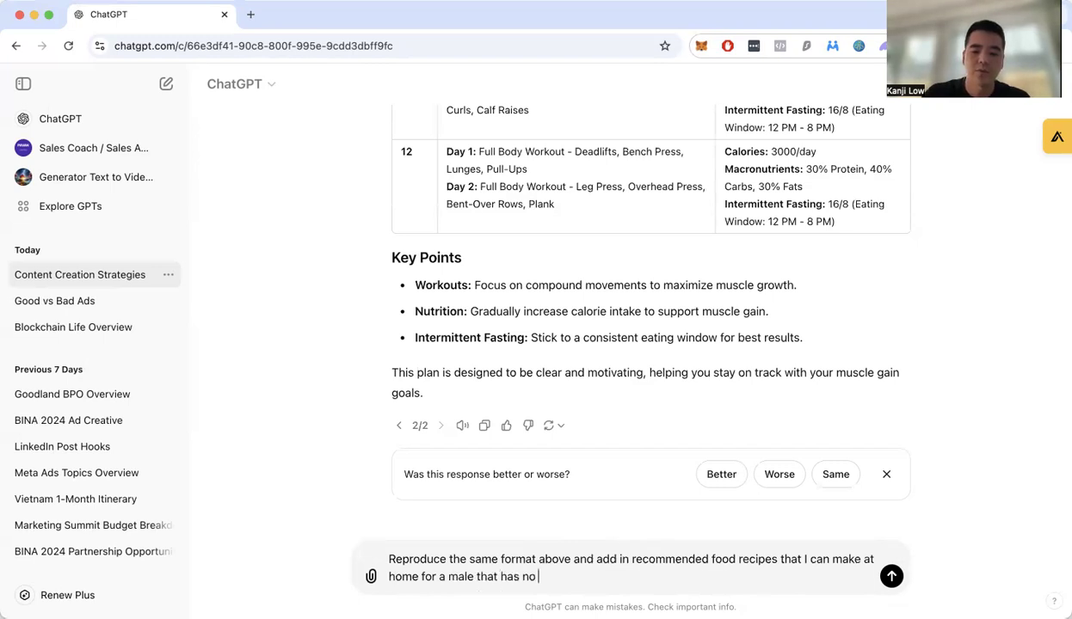
type("time to cook")
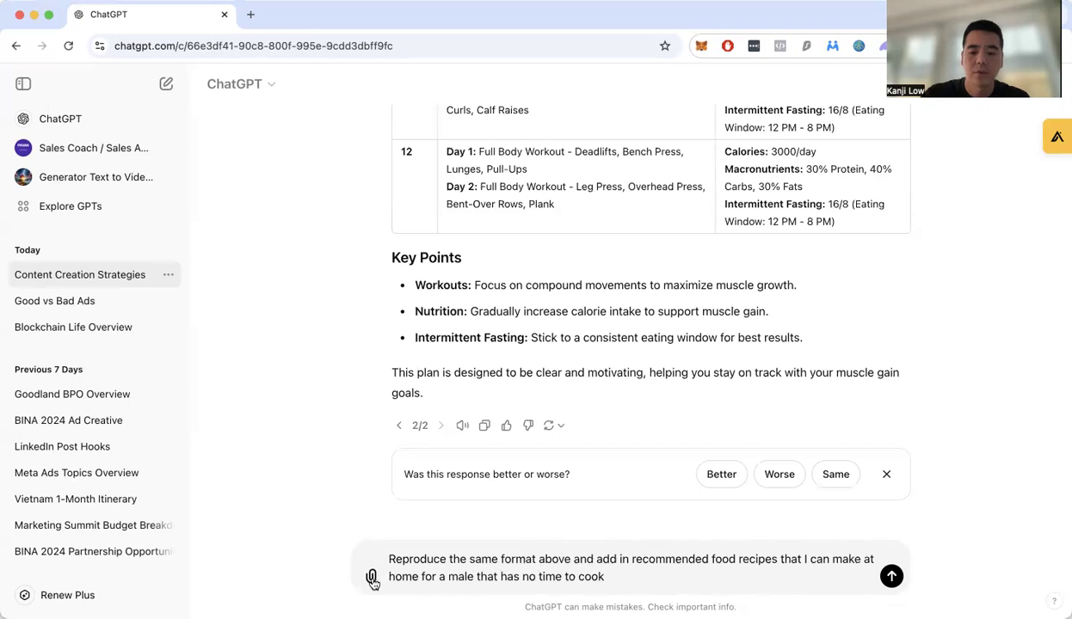
- Change 'no' to 'little' in the recipe request and send it
left_click(534, 576)
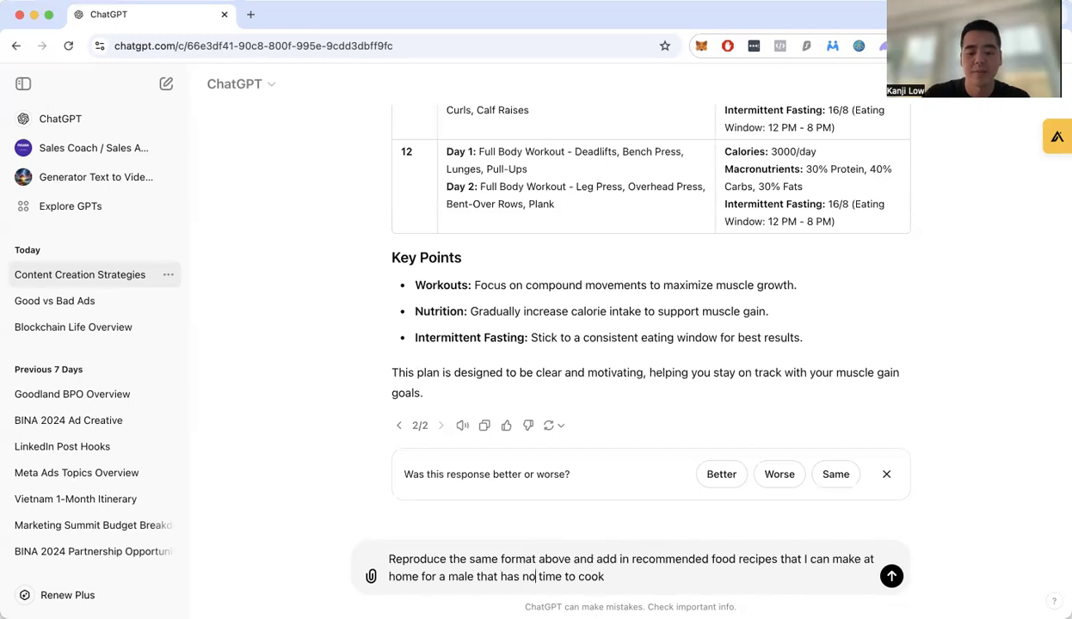
key("BackSpace")
key("BackSpace")
type("little")
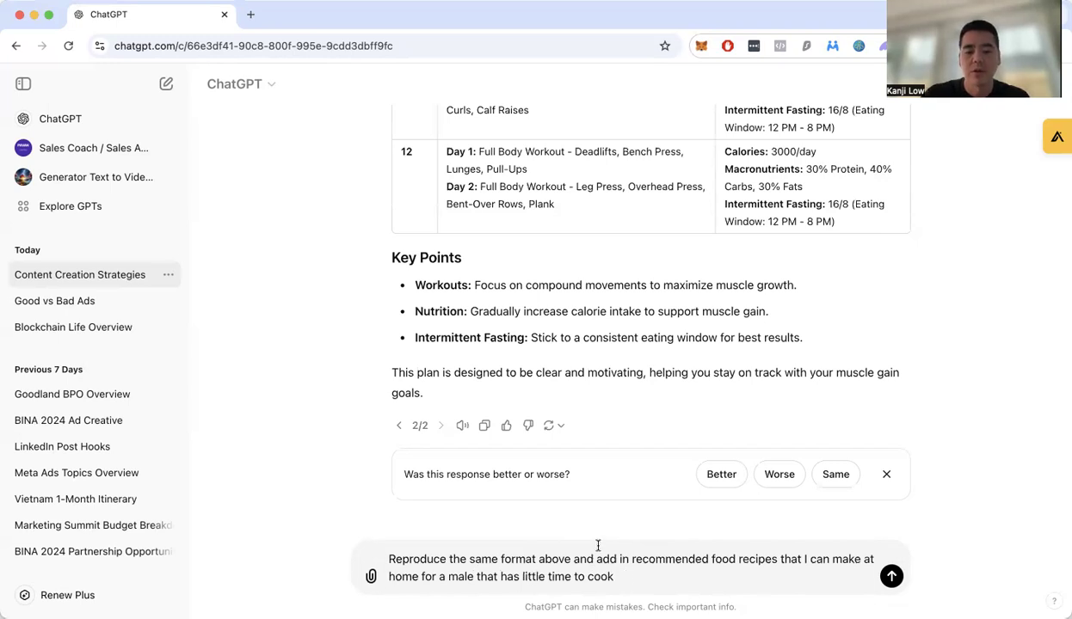
left_click(609, 569)
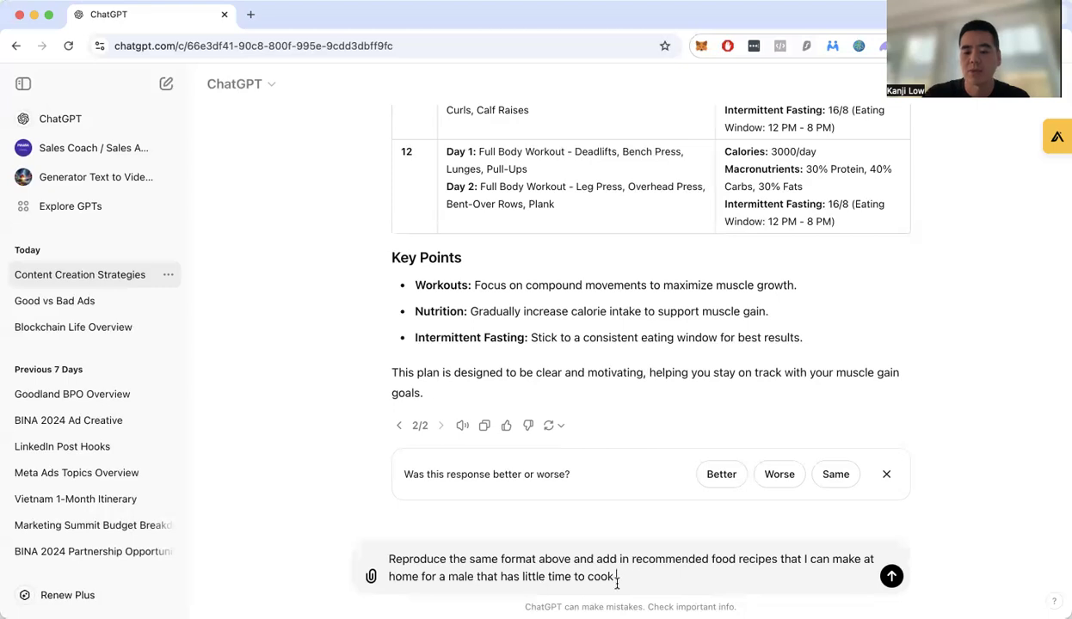
key("Return")
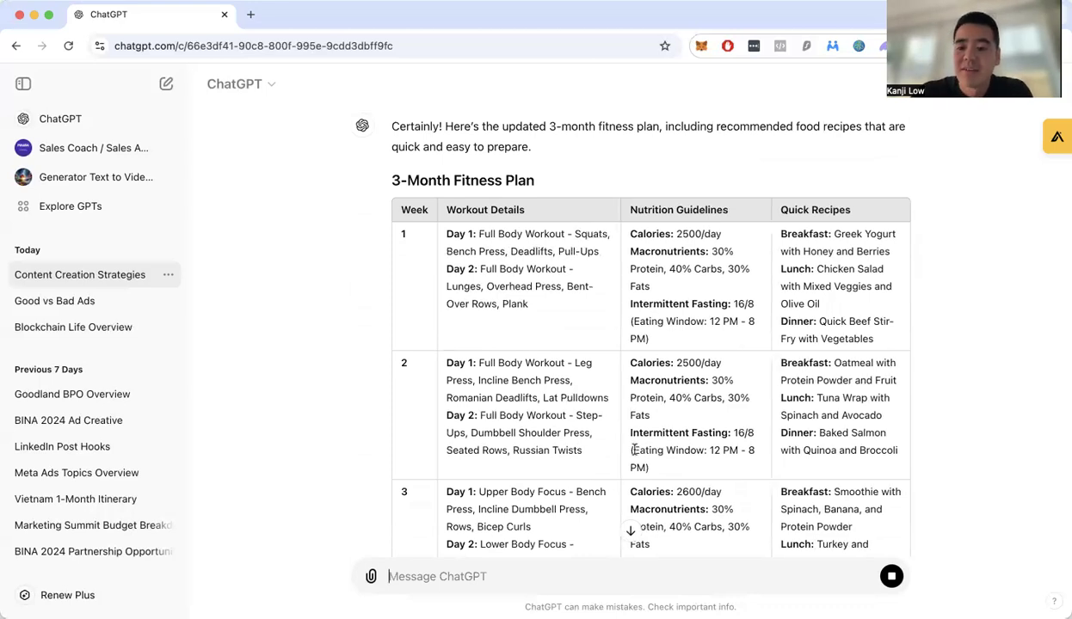
- Scroll through the streaming 12-week plan table with its new Quick Recipes column
scroll(634, 449, "down", 5)
scroll(634, 449, "down", 2)
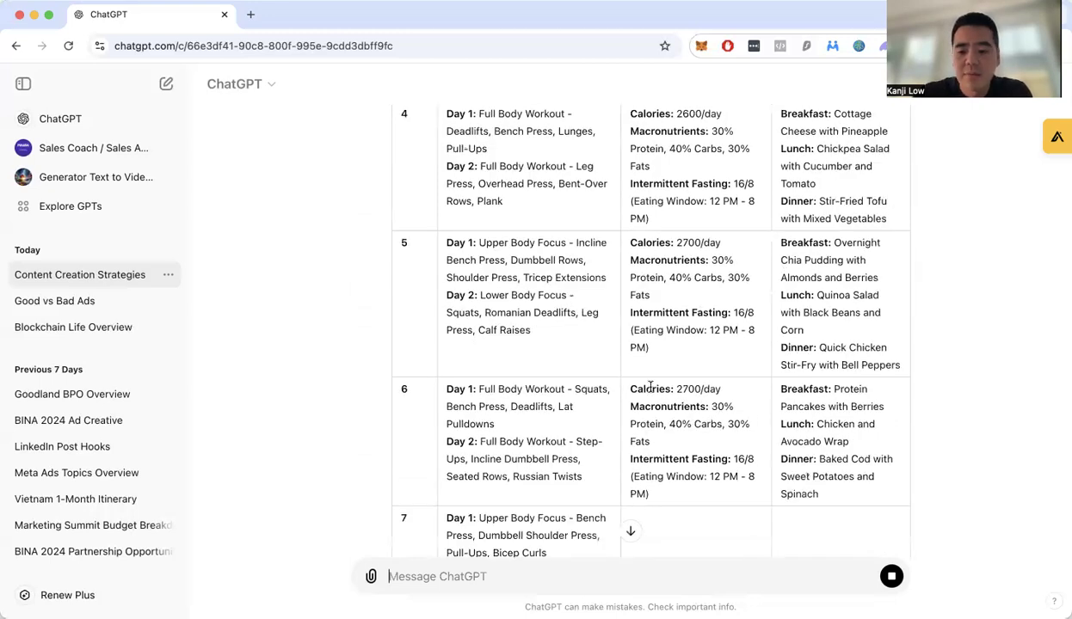
scroll(632, 423, "down", 2)
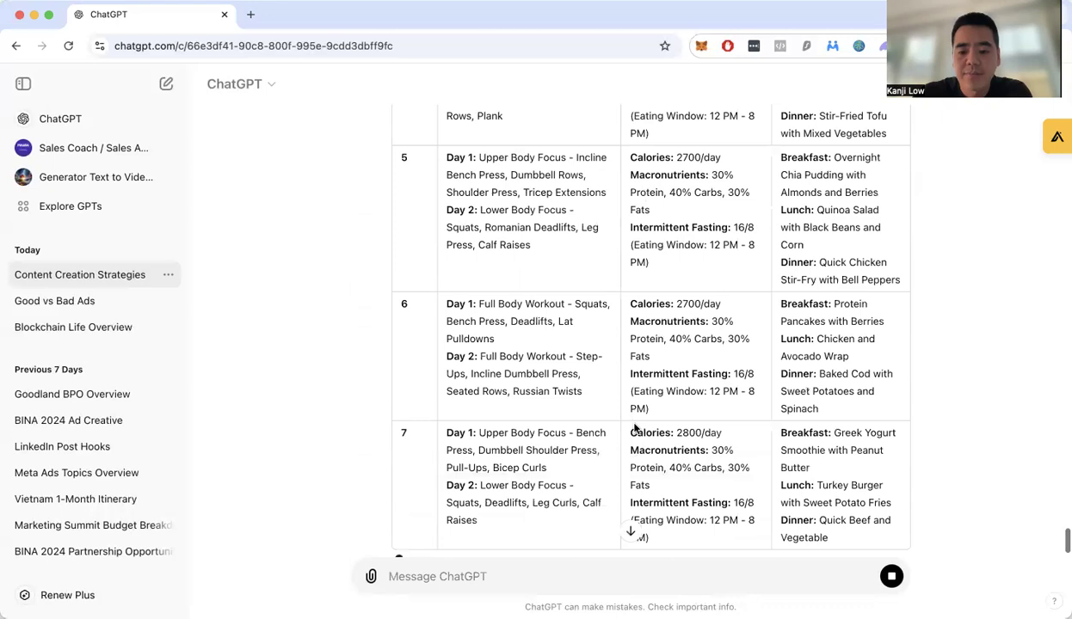
scroll(634, 427, "down", 2)
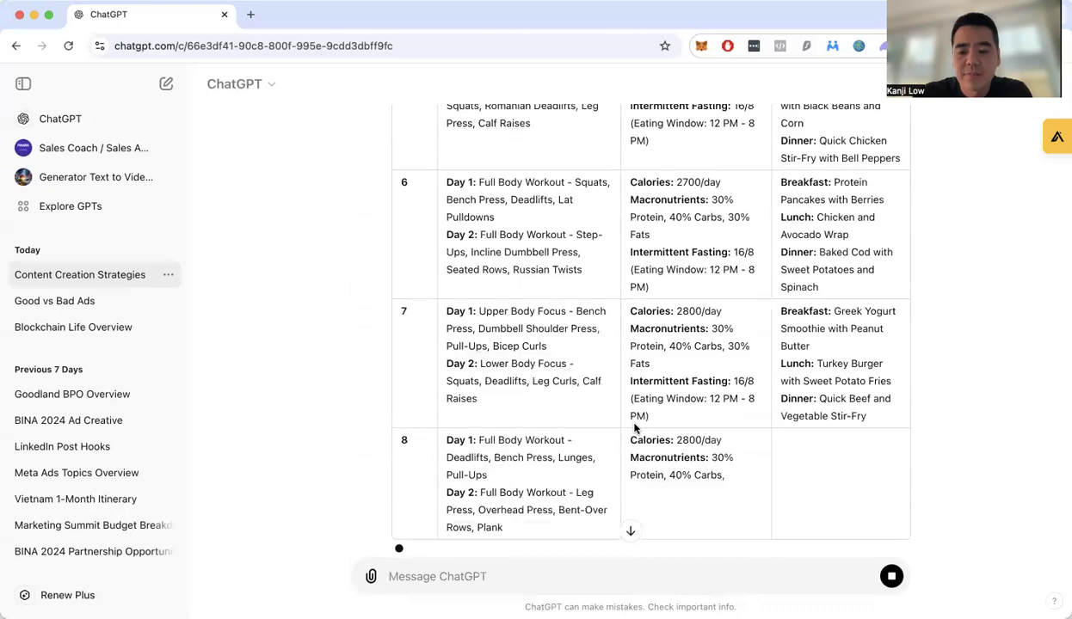
scroll(634, 423, "down", 3)
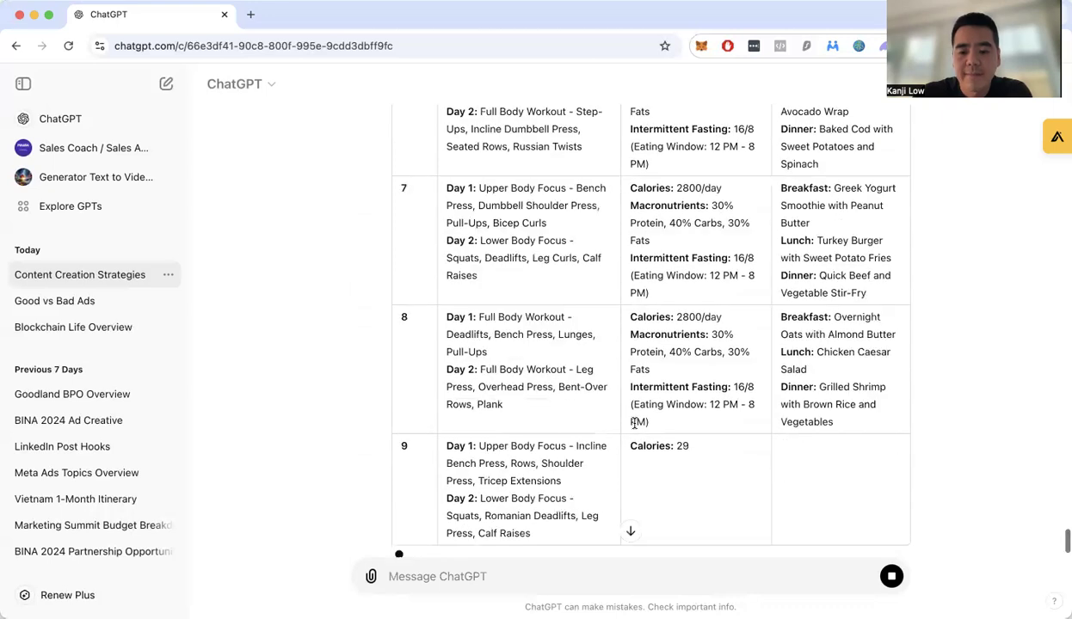
scroll(634, 424, "down", 3)
scroll(634, 427, "down", 2)
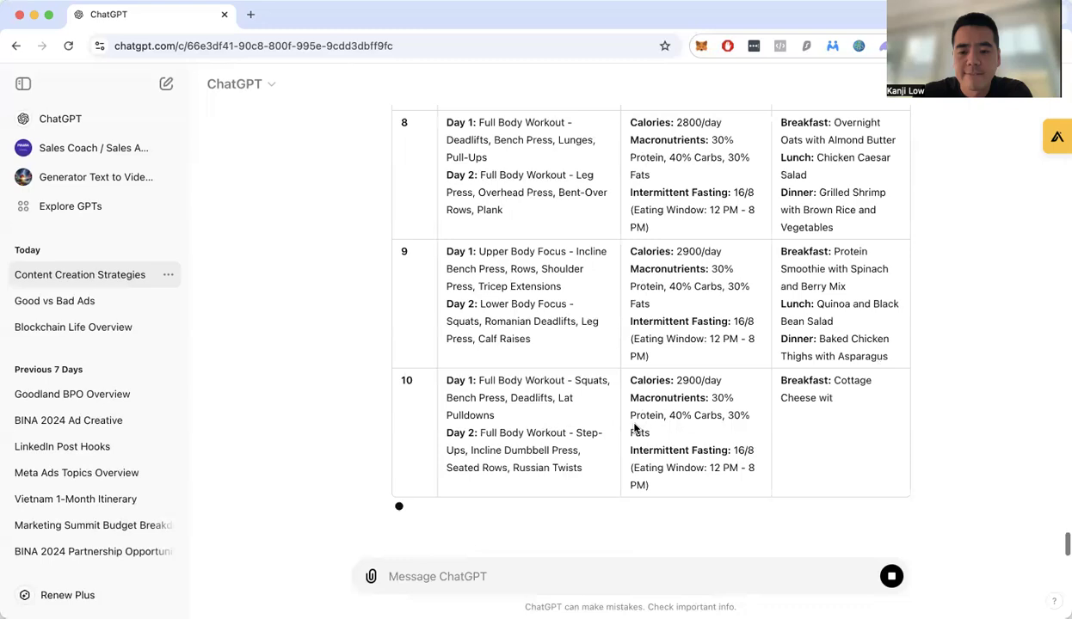
scroll(634, 427, "down", 3)
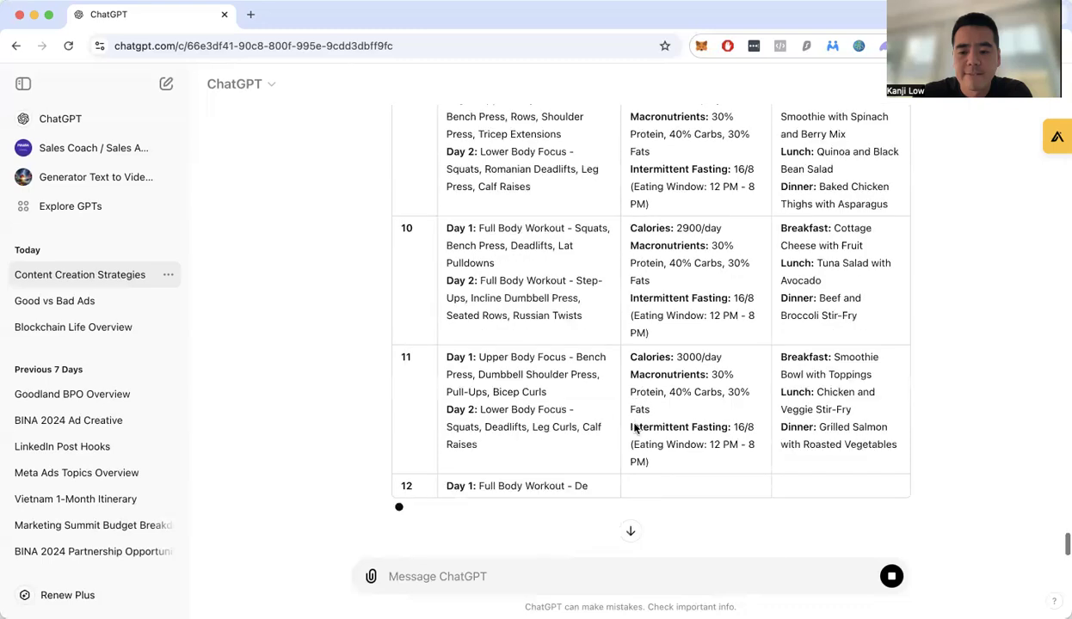
scroll(634, 428, "down", 2)
type("Add a column on the right that shows me the step by step guide of the recipes I'm using")
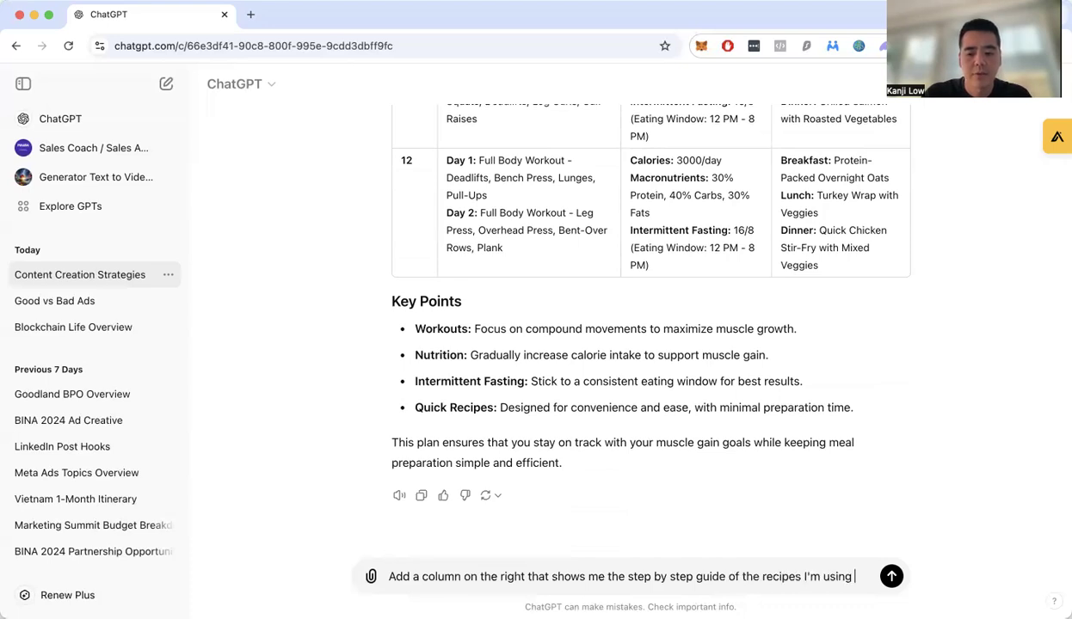
- Complete the '…recipes I'm using for this plan' prompt, send it, and follow the Recipe Steps table
type("for this plan")
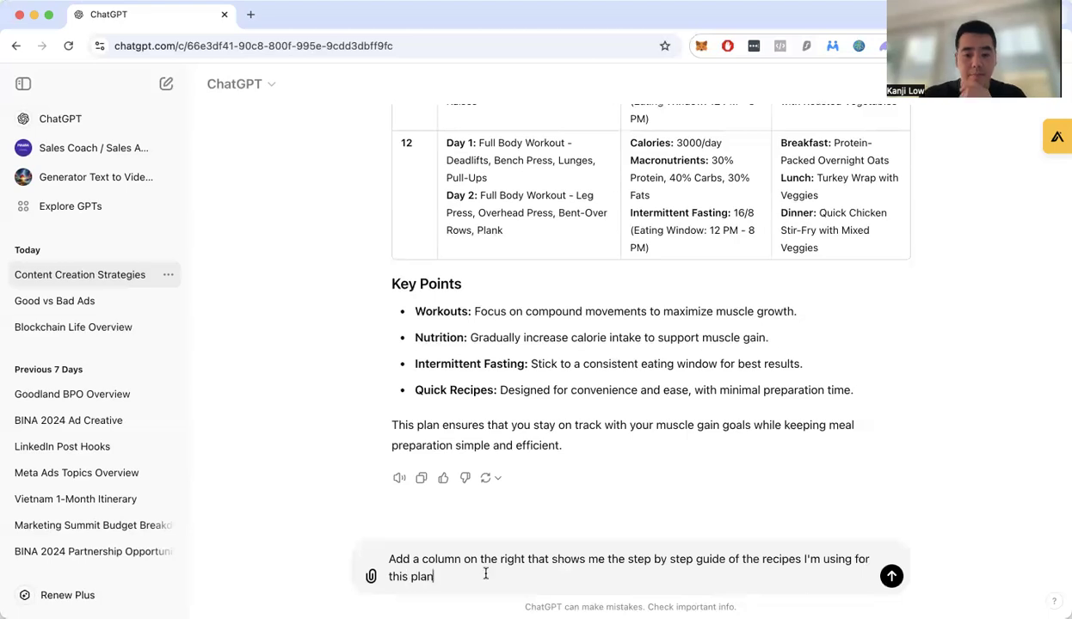
key("Return")
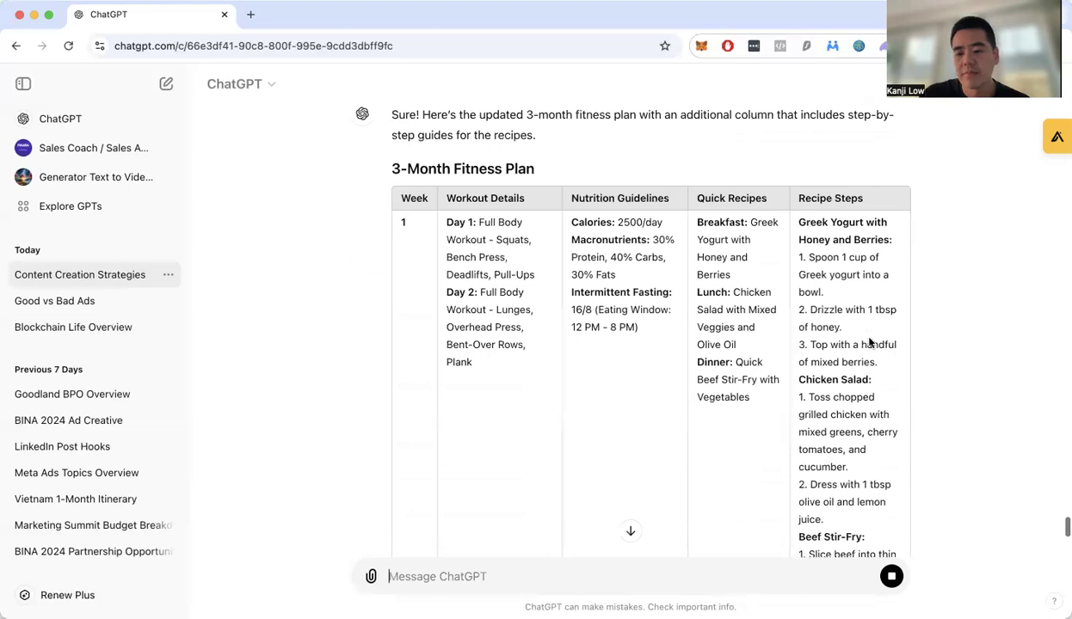
scroll(868, 343, "down", 5)
scroll(869, 342, "down", 3)
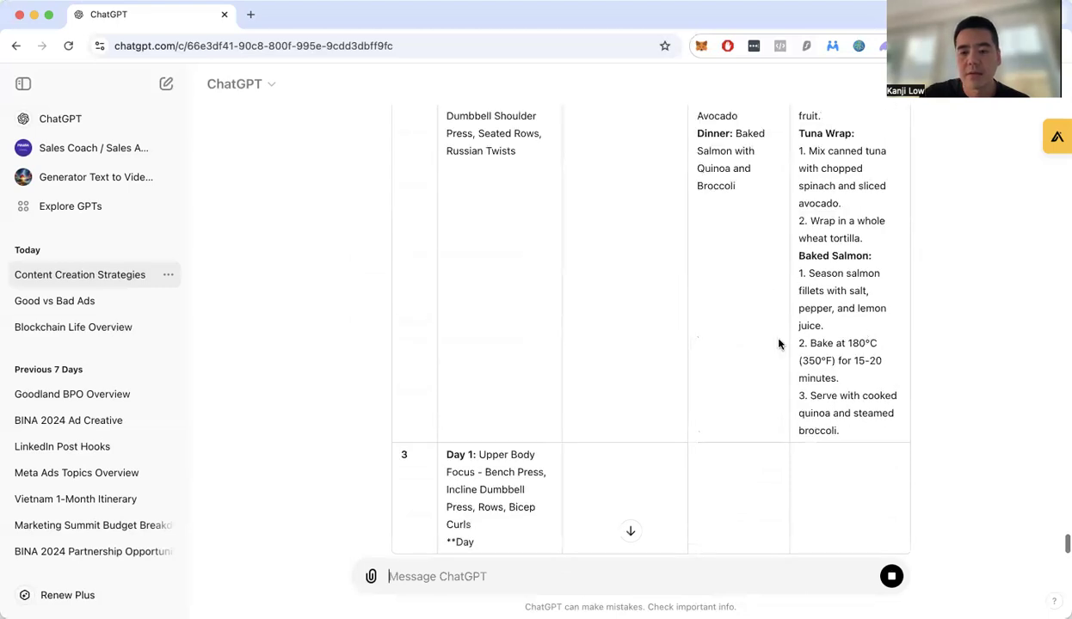
scroll(779, 344, "down", 2)
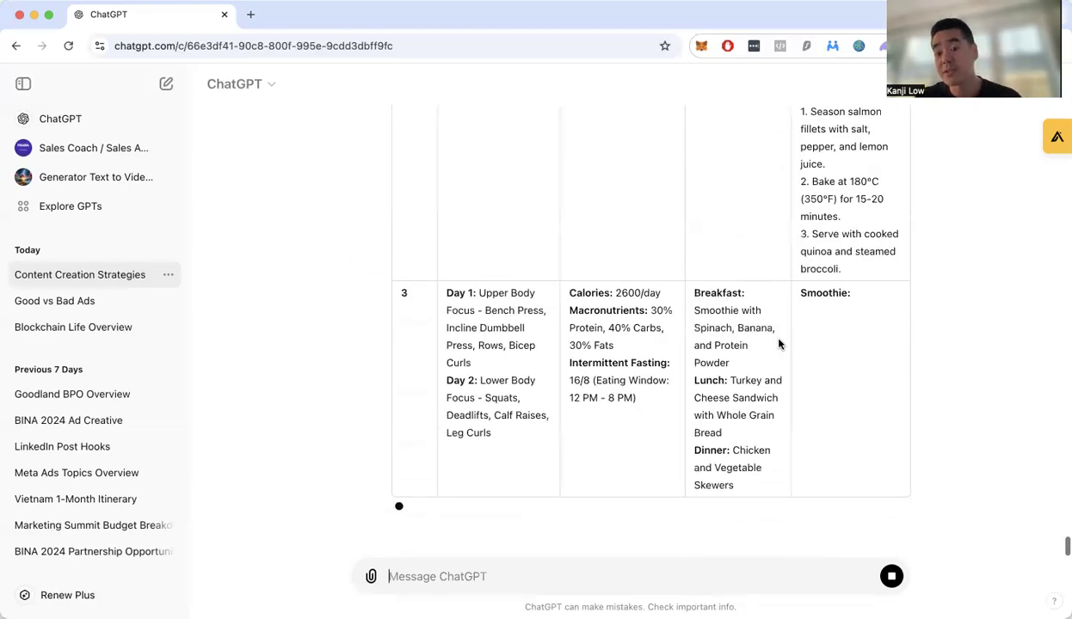